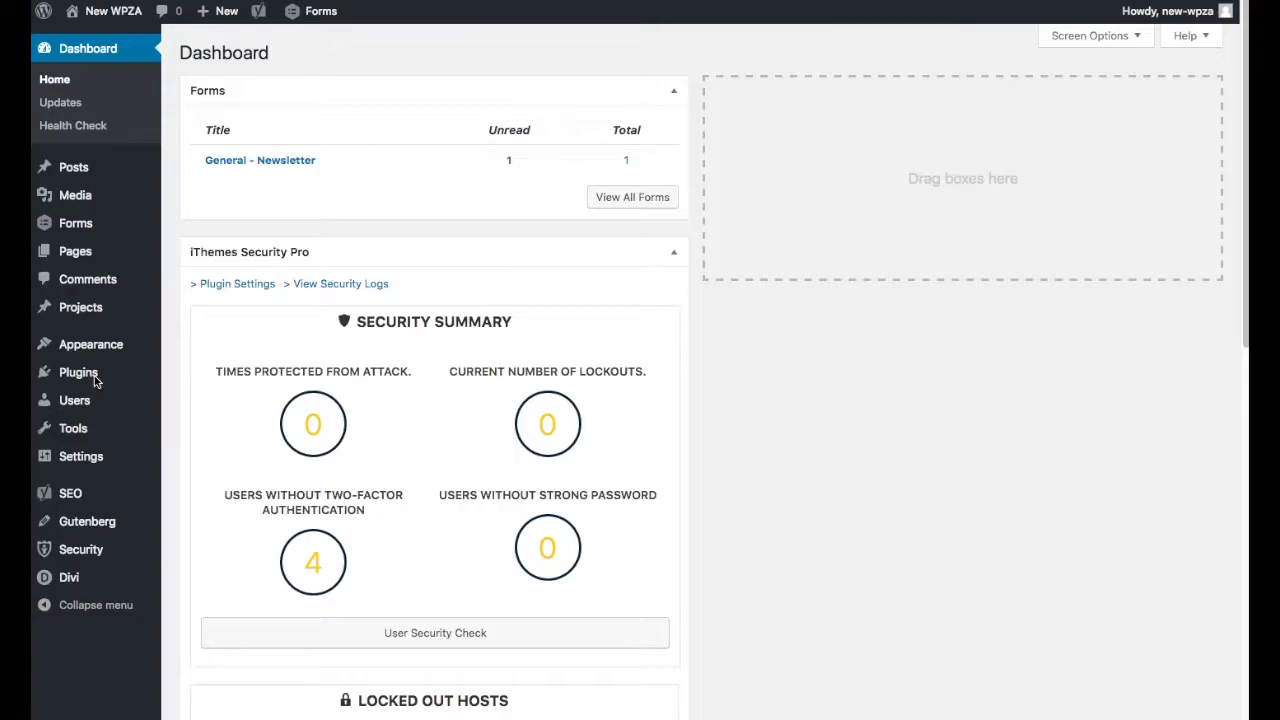
# Search the directory of new plugins for "wp optimize".
pyautogui.moveTo(73, 380)
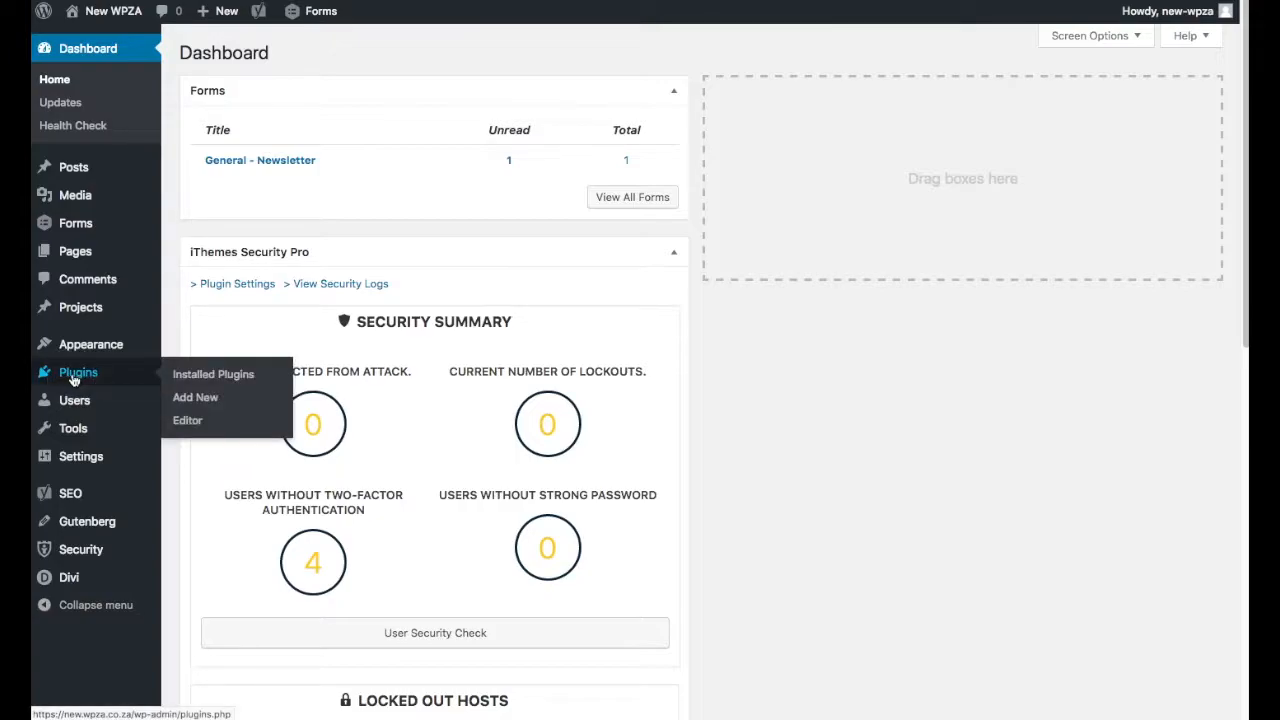
pyautogui.click(73, 380)
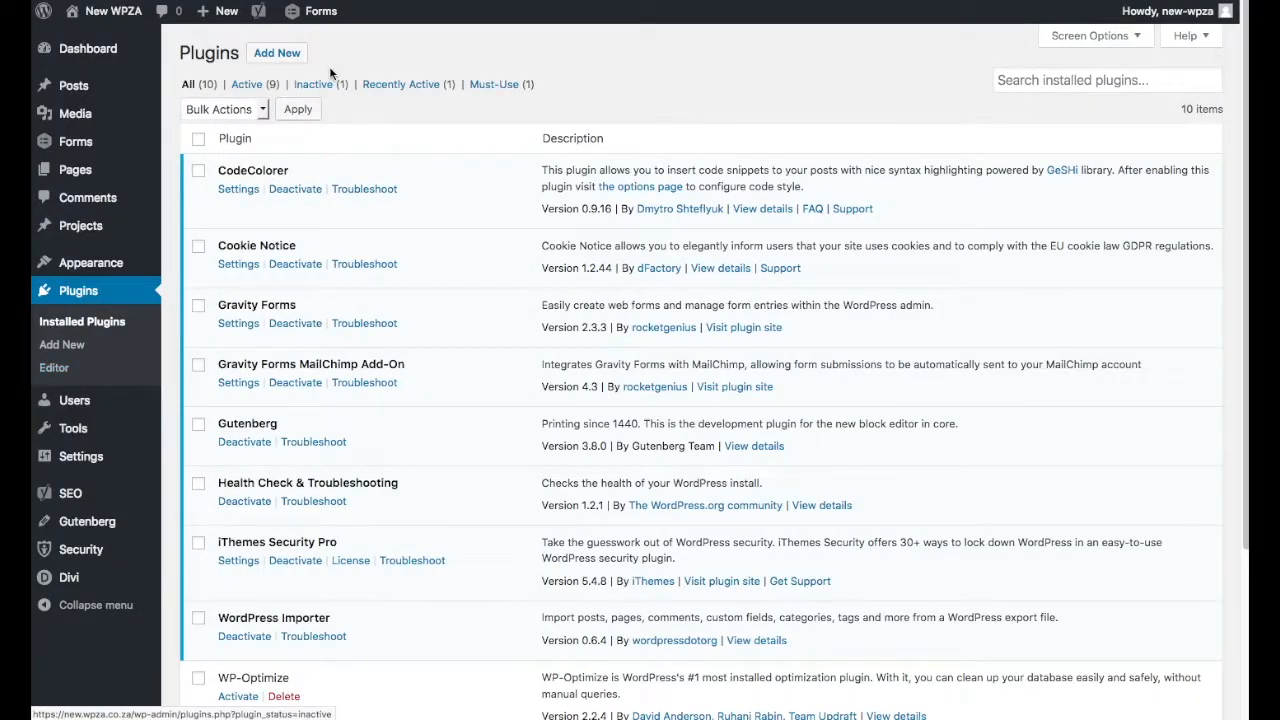
pyautogui.click(279, 56)
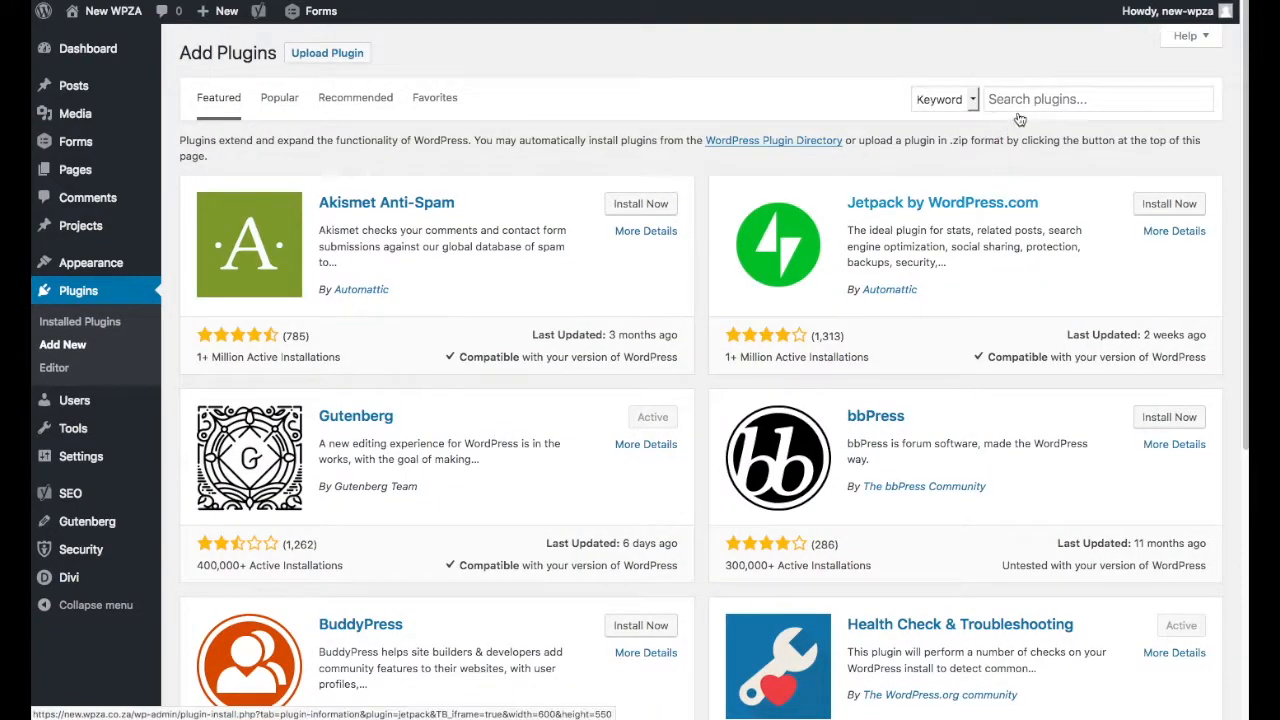
pyautogui.click(1036, 98)
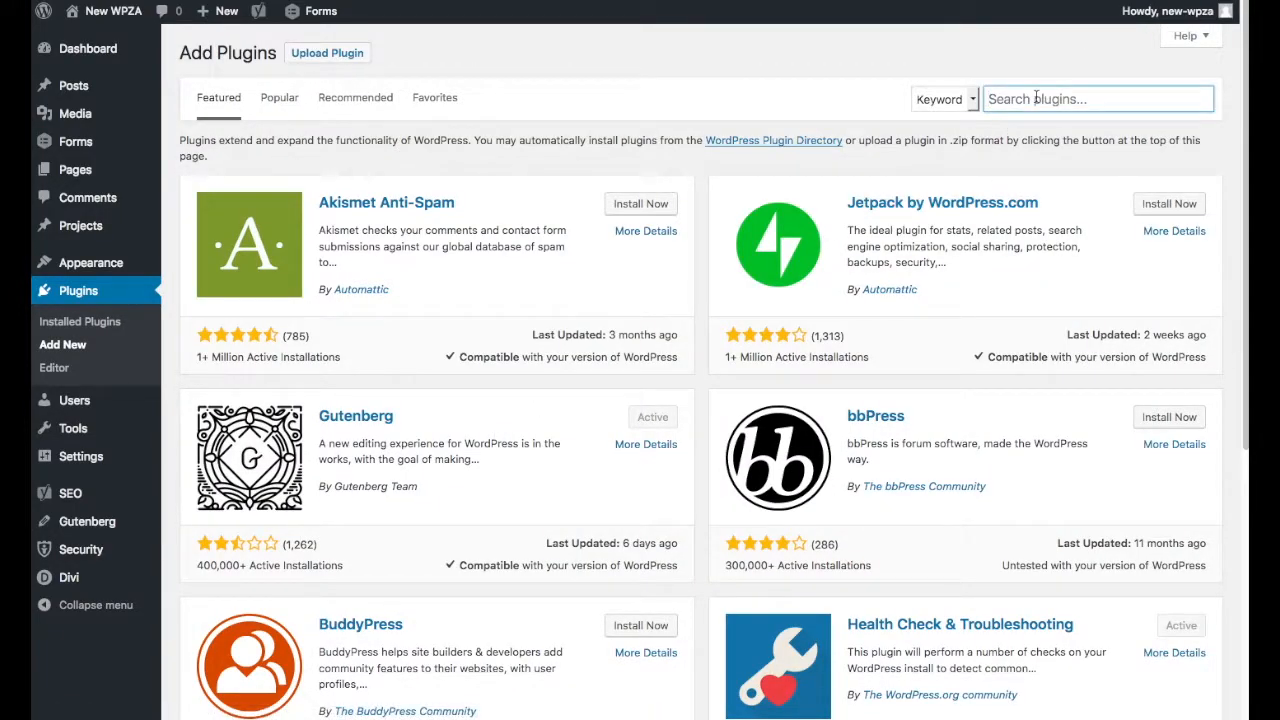
pyautogui.write('wp opt')
pyautogui.press('Down')
pyautogui.press('Return')
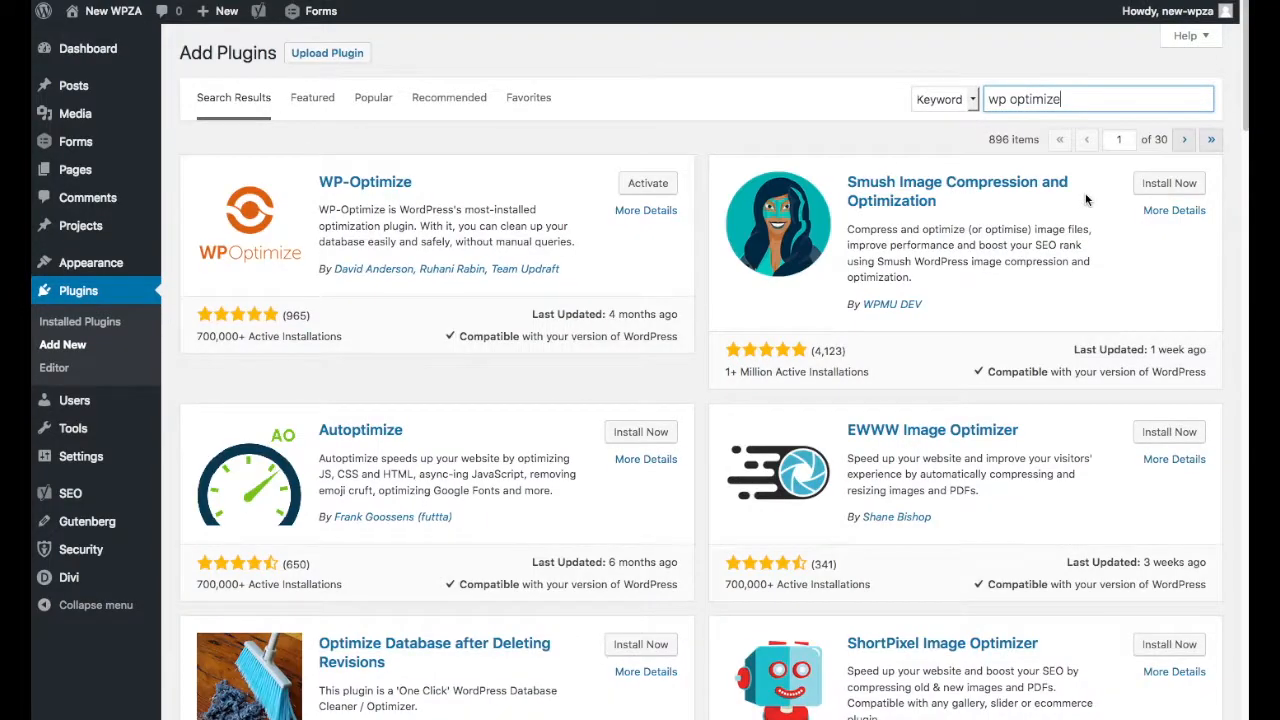
# View the details of the WP-Optimize plugin and activate it.
pyautogui.click(390, 189)
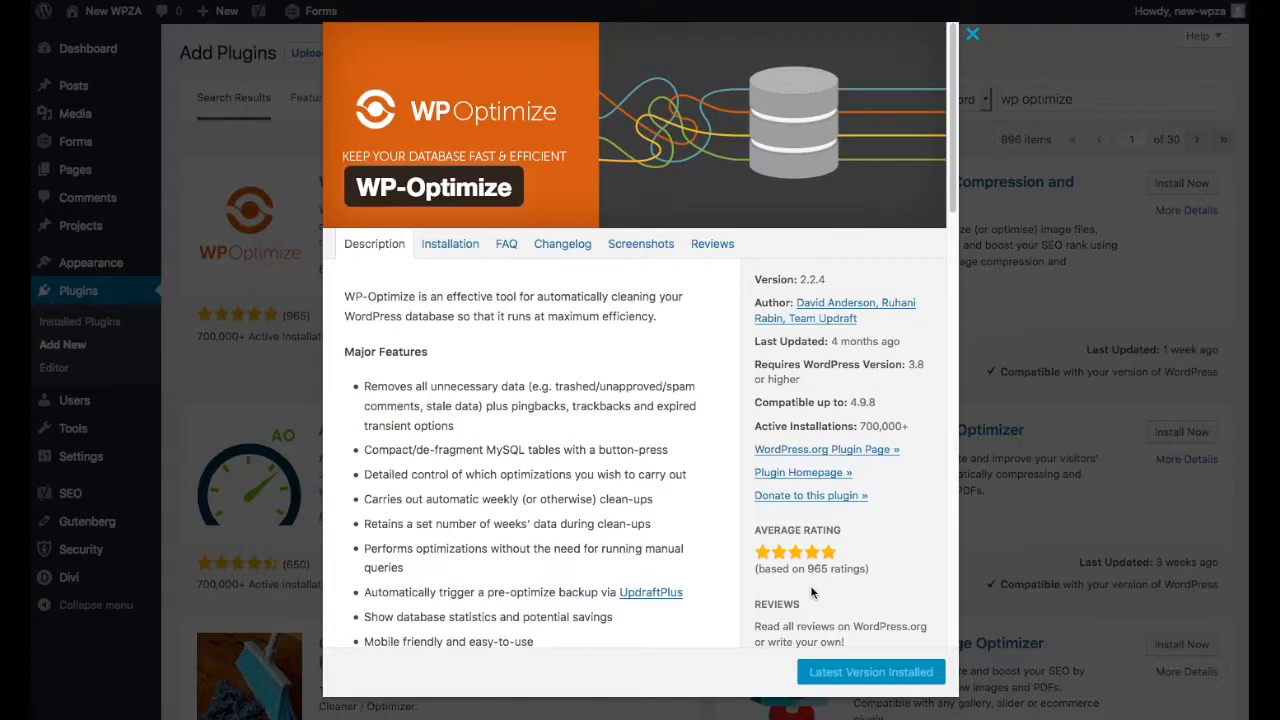
pyautogui.click(971, 38)
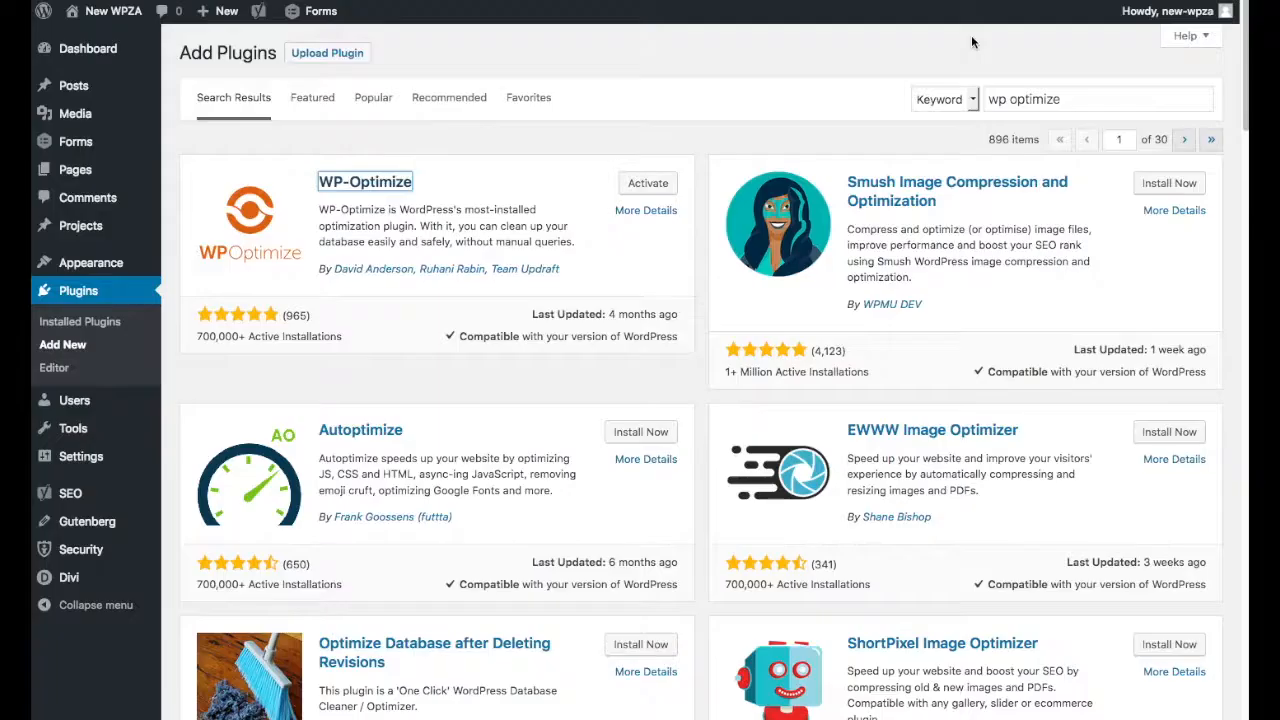
pyautogui.click(665, 183)
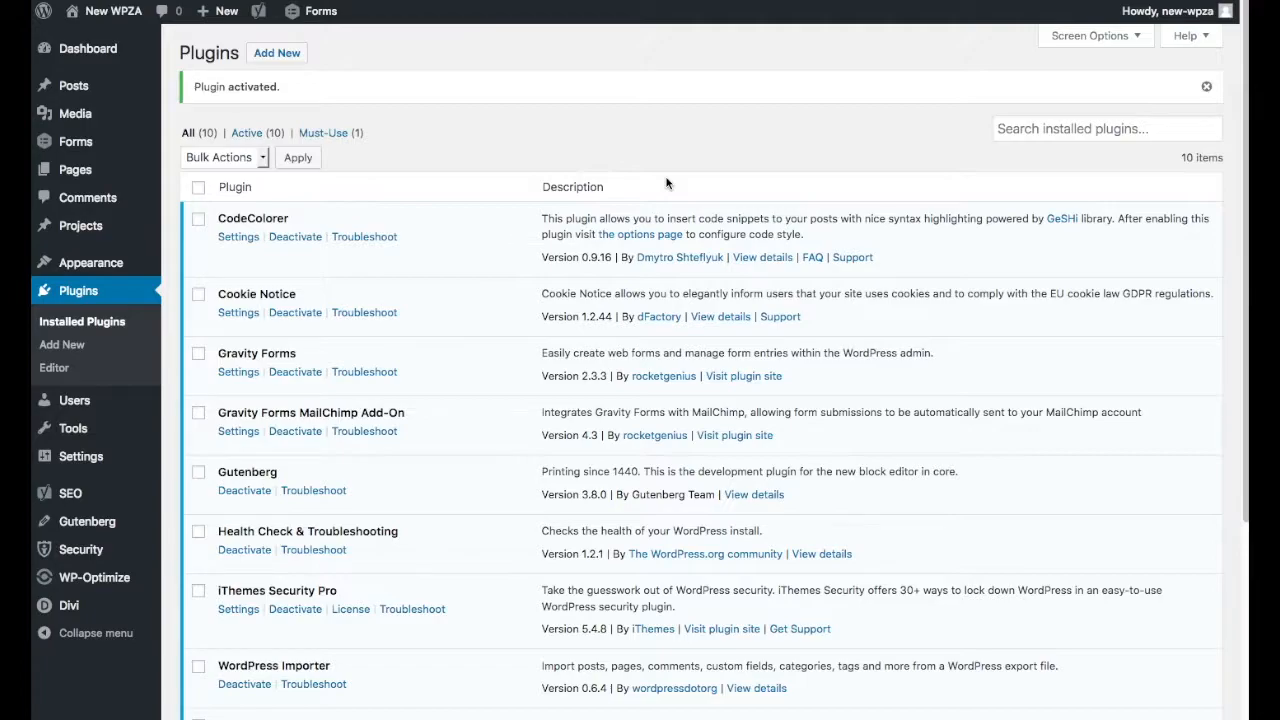
# Open WP-Optimize and examine its list of database optimizations with their notes and the warning about the red items.
pyautogui.click(115, 580)
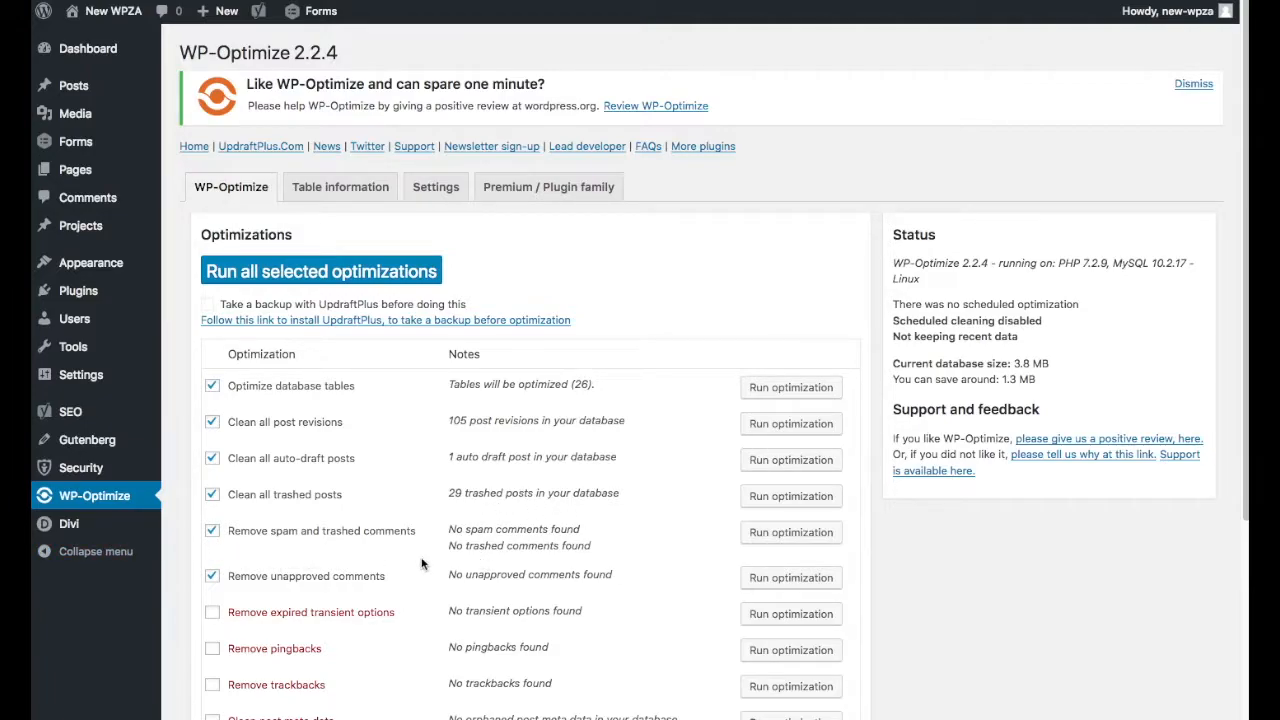
pyautogui.scroll(-3, 364, 597)
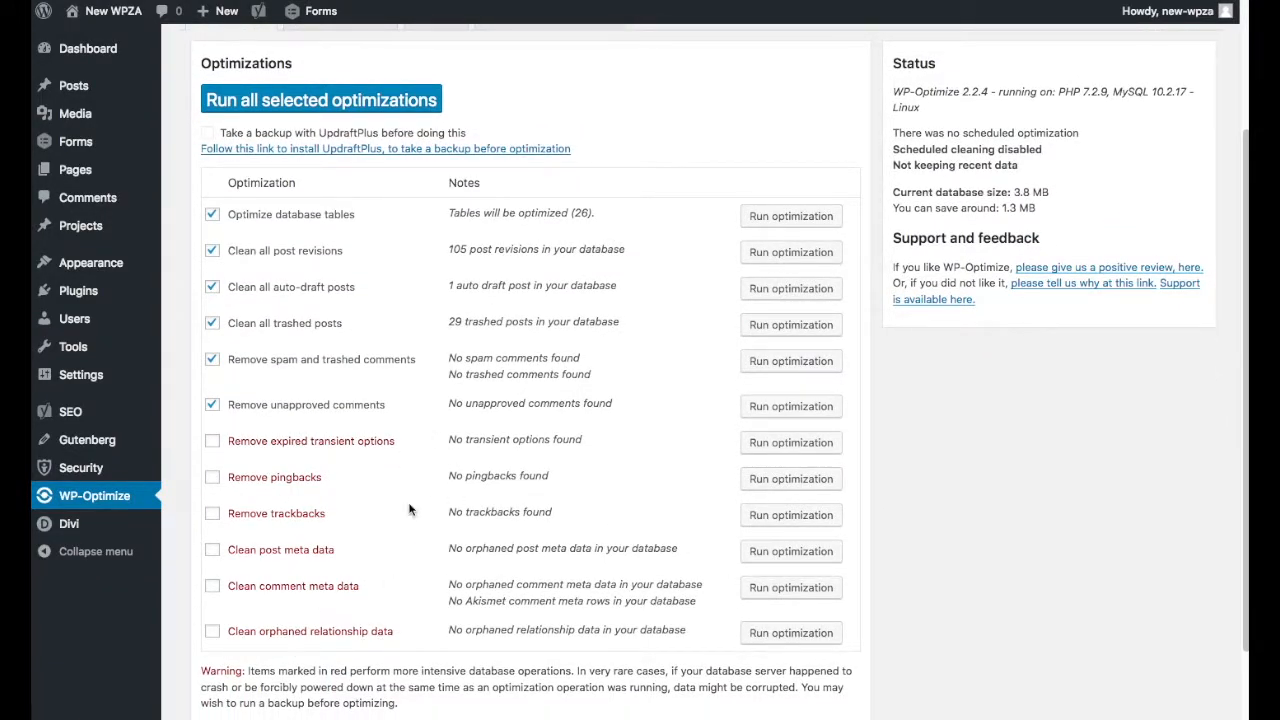
pyautogui.scroll(3, 443, 540)
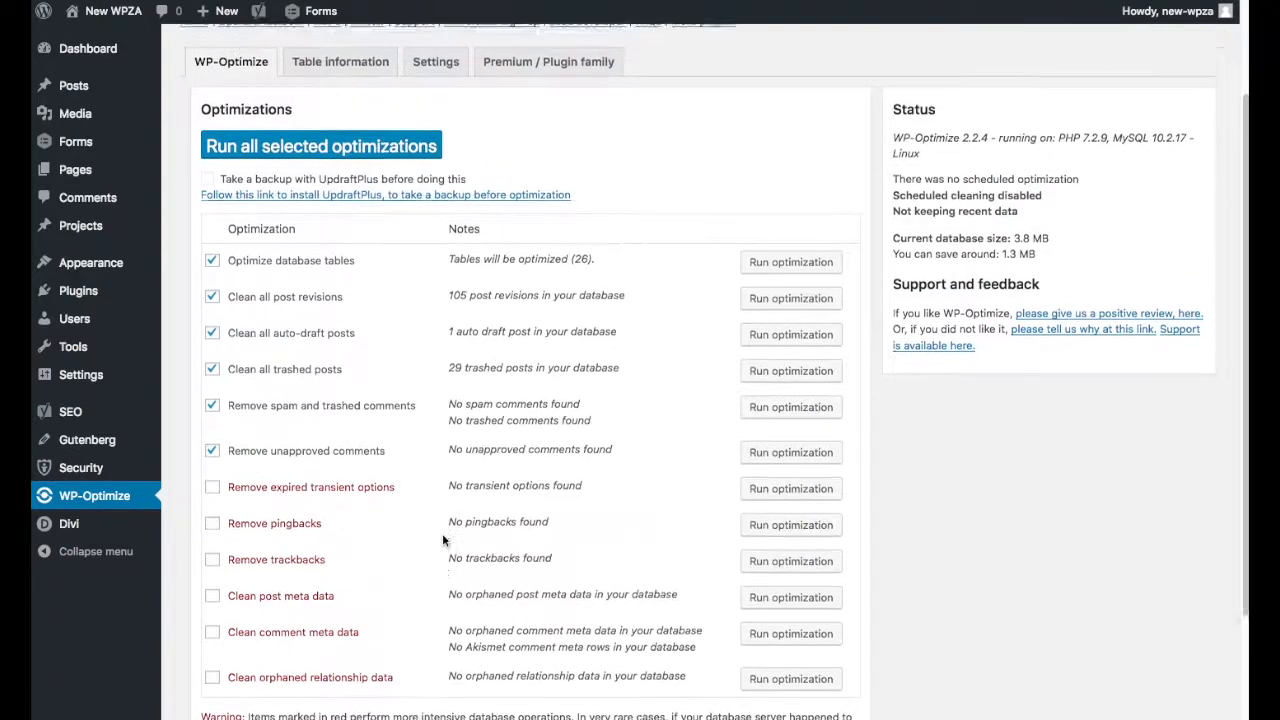
pyautogui.scroll(-1, 443, 540)
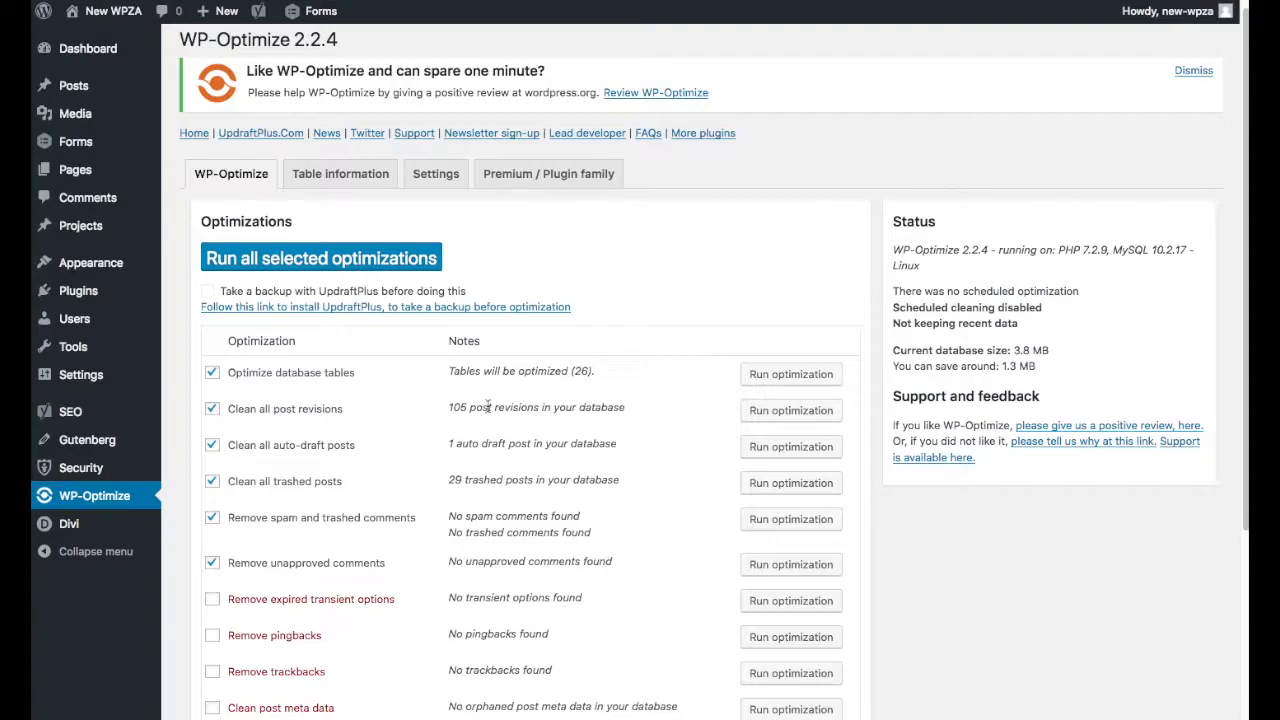
# Turn on keeping recent data in the WP-Optimize general settings, set it to the last 4 weeks, and save.
pyautogui.click(427, 174)
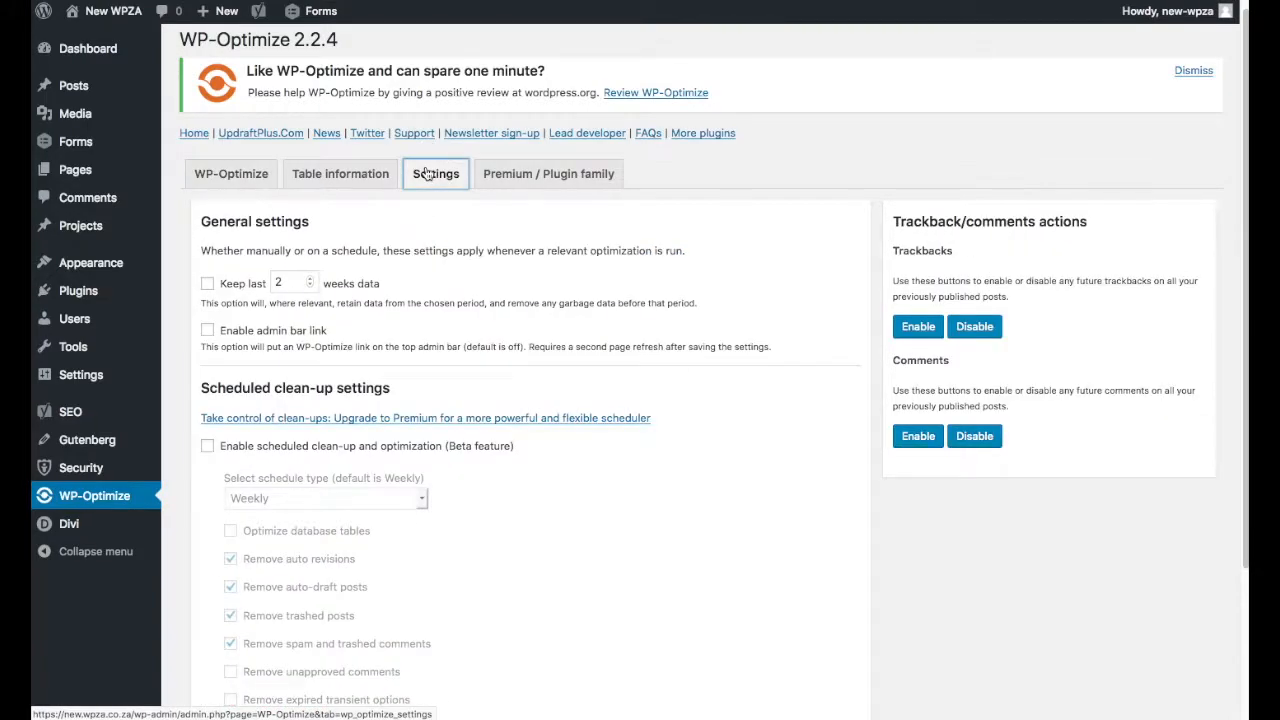
pyautogui.click(208, 285)
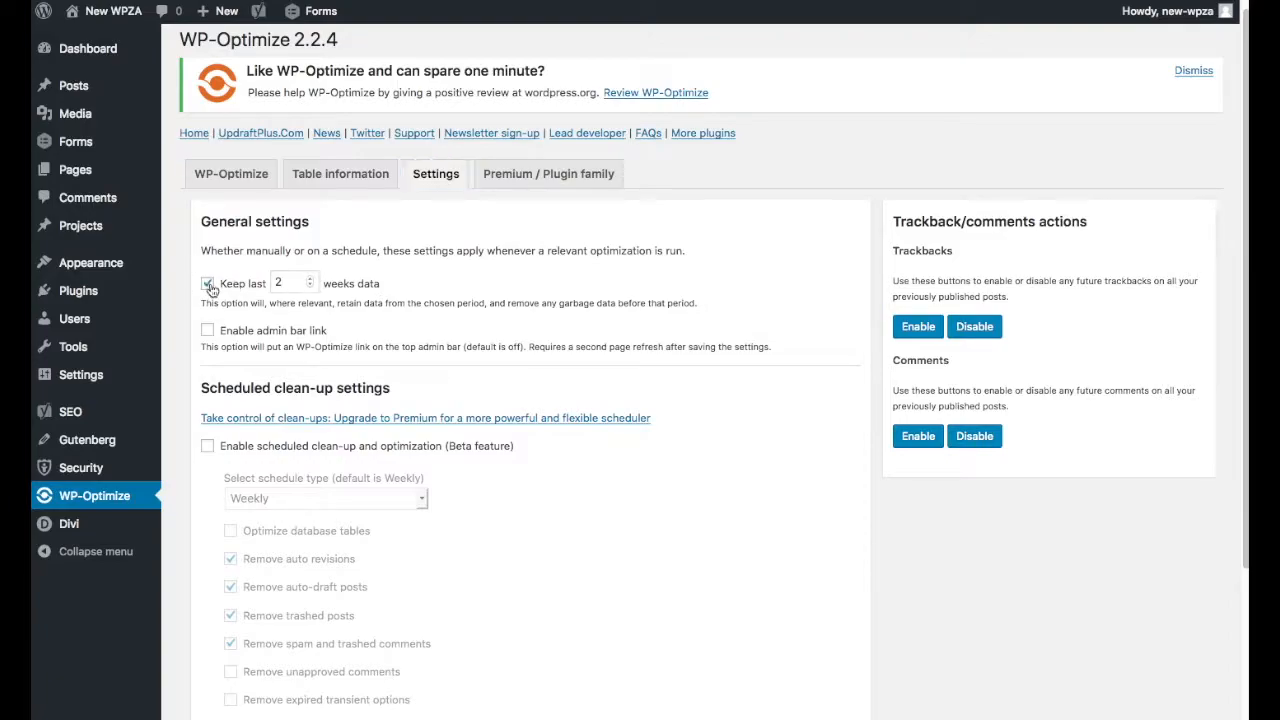
pyautogui.moveTo(305, 283); pyautogui.dragTo(272, 283)
pyautogui.write('4')
pyautogui.scroll(-4, 675, 390)
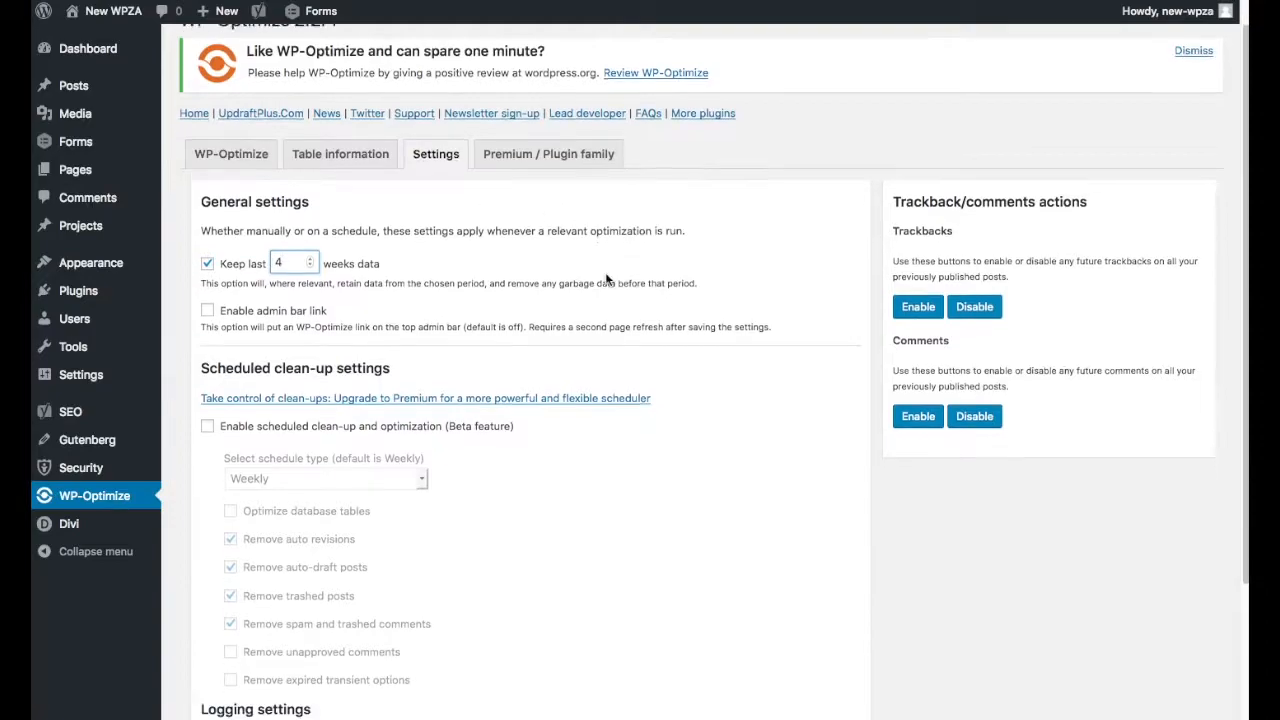
pyautogui.click(247, 612)
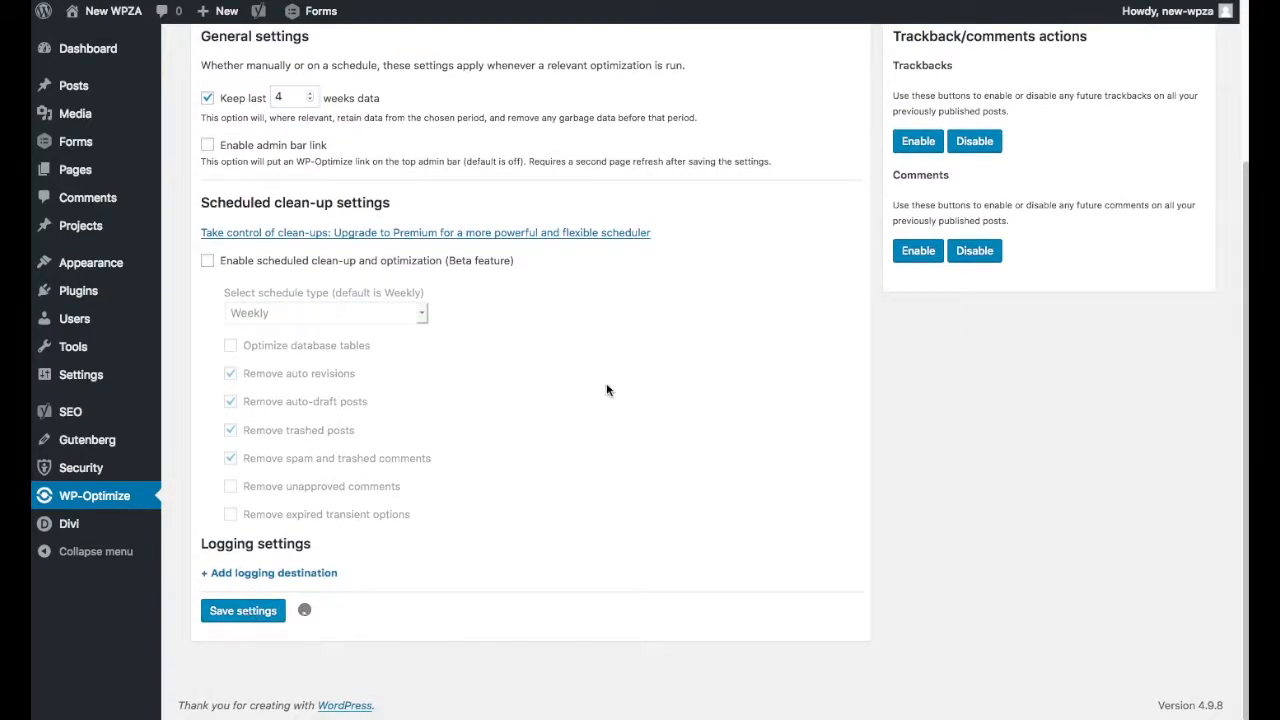
# Run all selected database optimizations and check the notes for each one.
pyautogui.scroll(3, 655, 426)
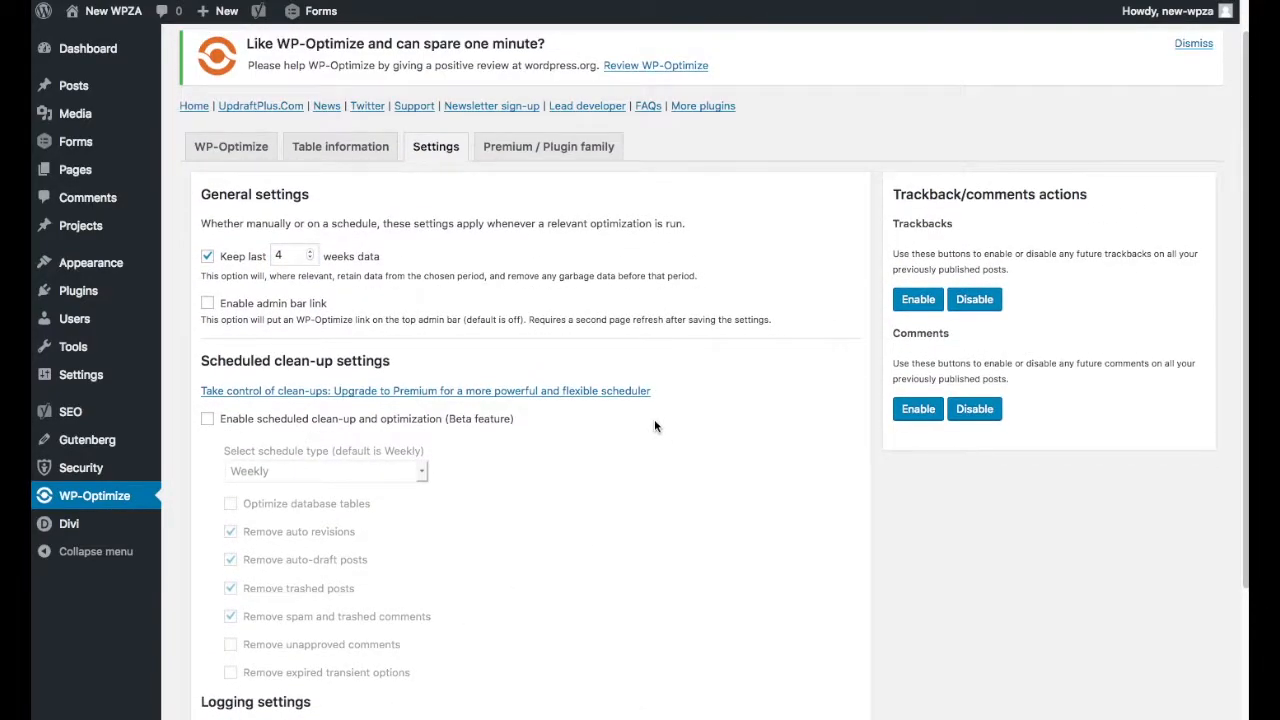
pyautogui.click(204, 150)
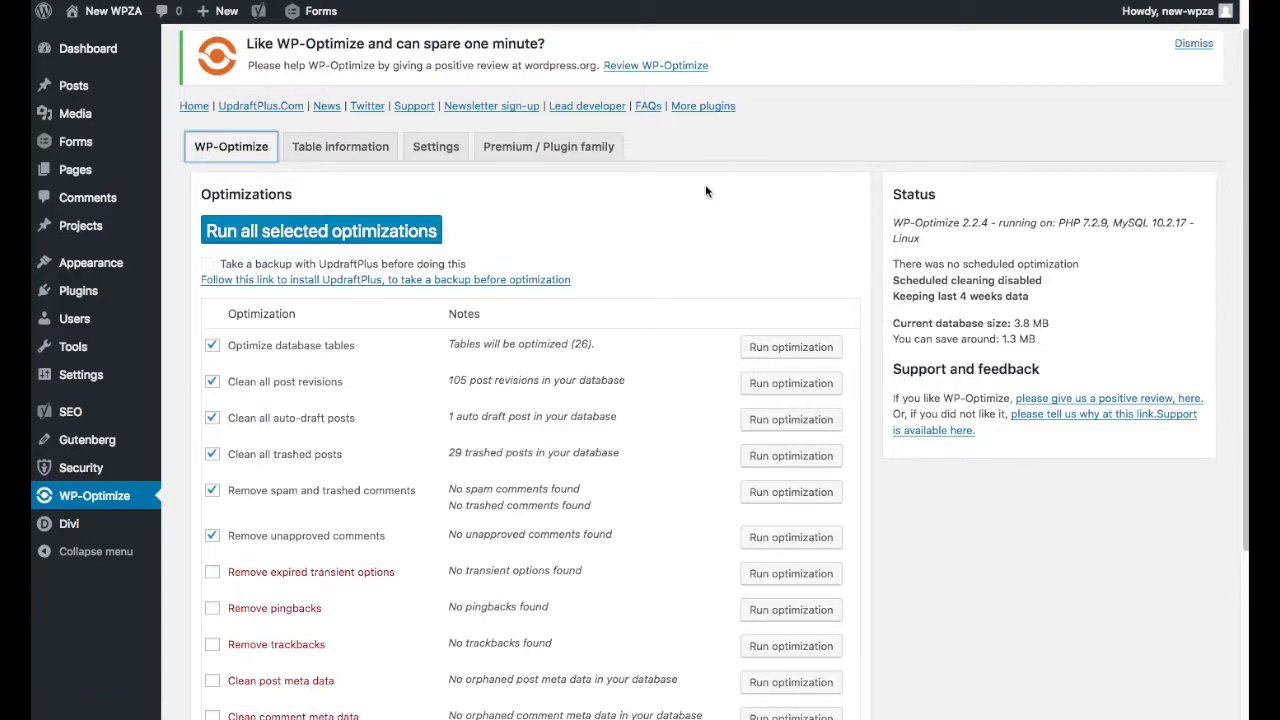
pyautogui.click(378, 240)
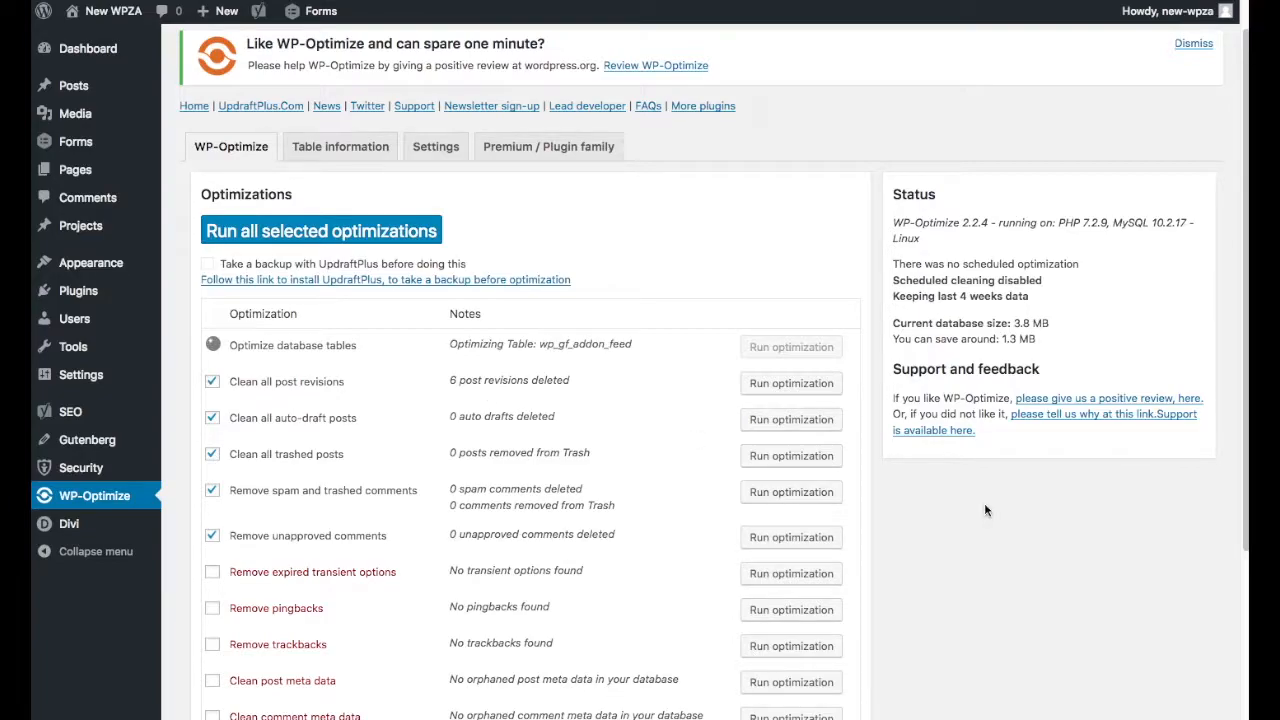
pyautogui.scroll(-5, 985, 510)
pyautogui.scroll(5, 985, 510)
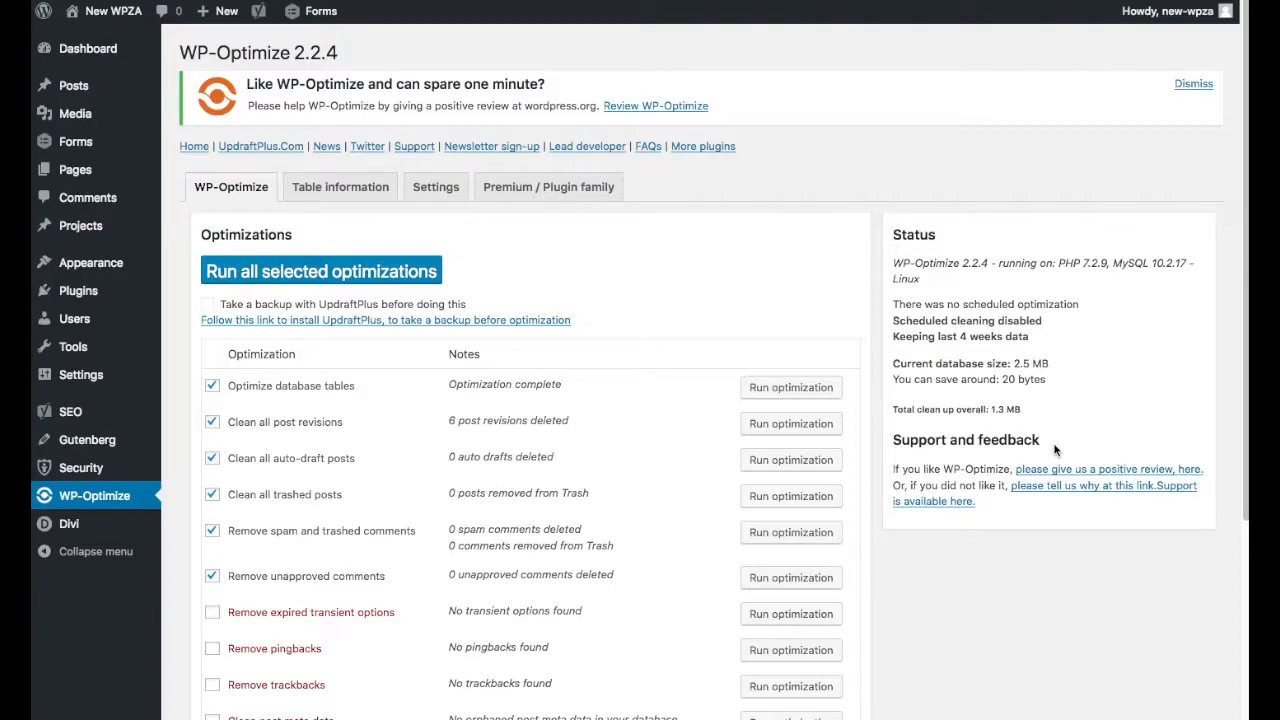
# Reduce the data retention period to the last 2 weeks and save the settings.
pyautogui.click(430, 190)
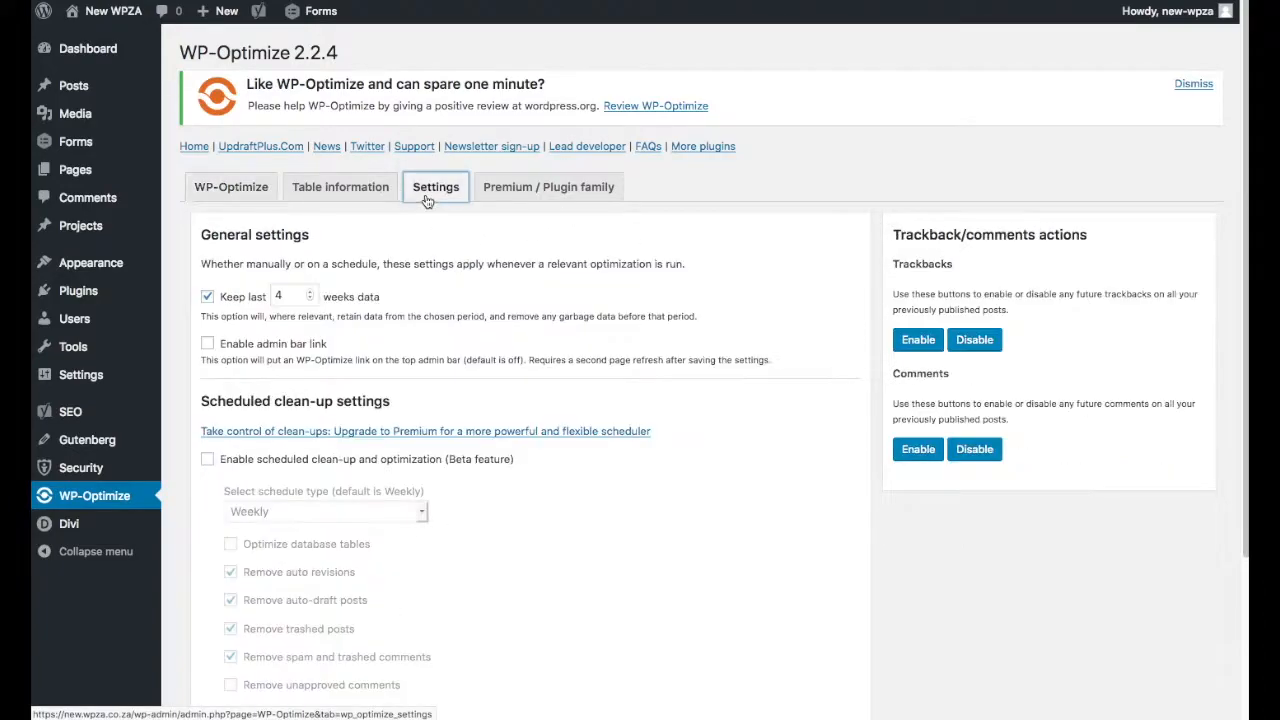
pyautogui.click(310, 300)
pyautogui.click(310, 300)
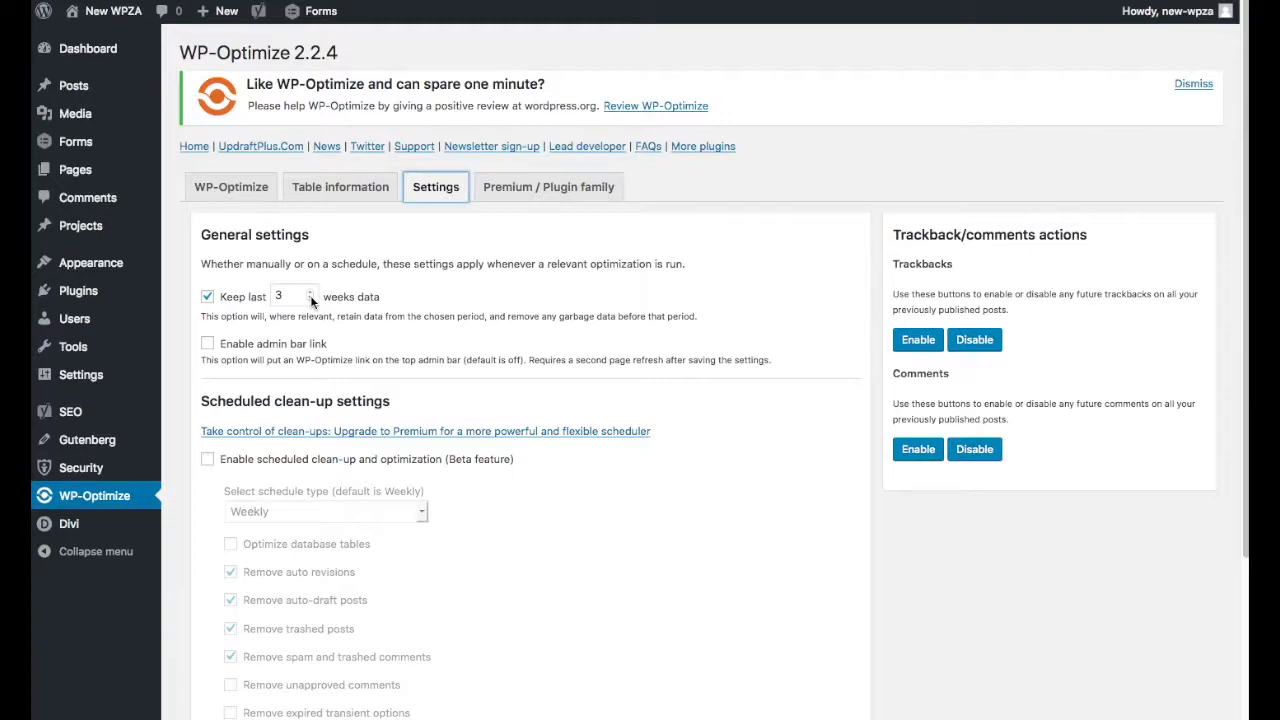
pyautogui.scroll(-5, 623, 574)
pyautogui.click(280, 611)
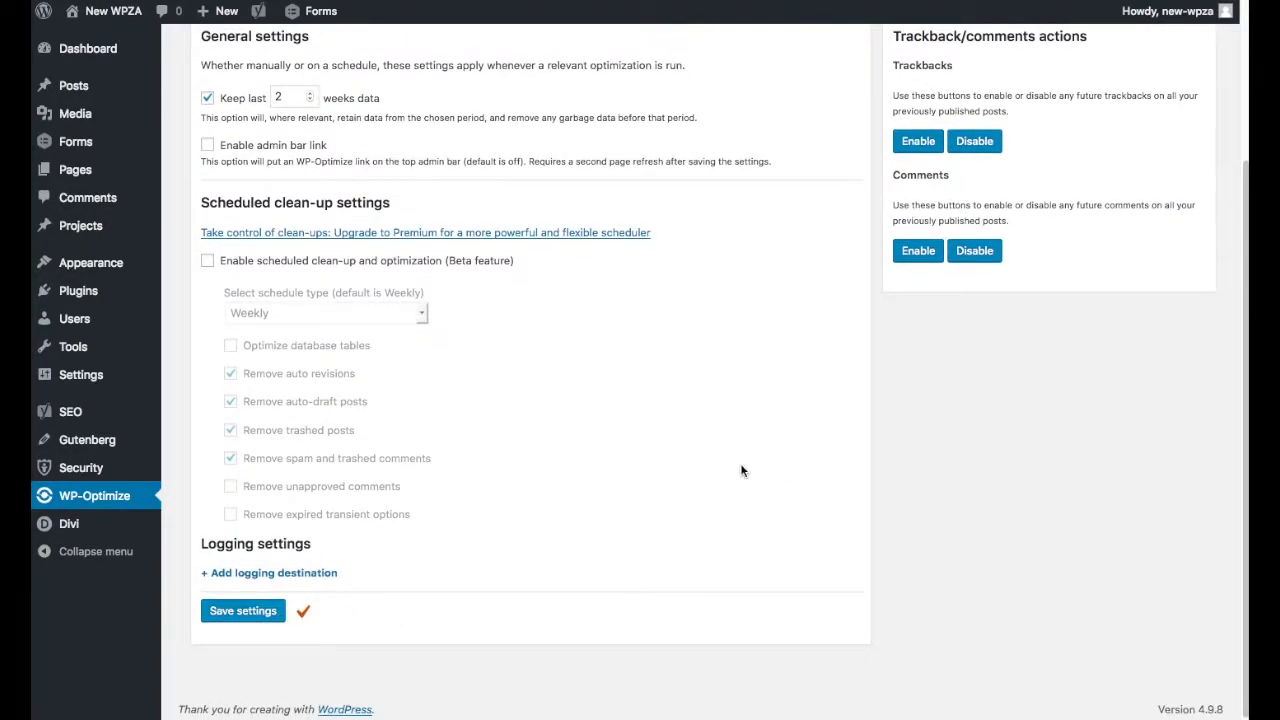
# Run all selected optimizations again with the 2-week data retention.
pyautogui.scroll(1, 740, 470)
pyautogui.scroll(1, 740, 470)
pyautogui.click(231, 187)
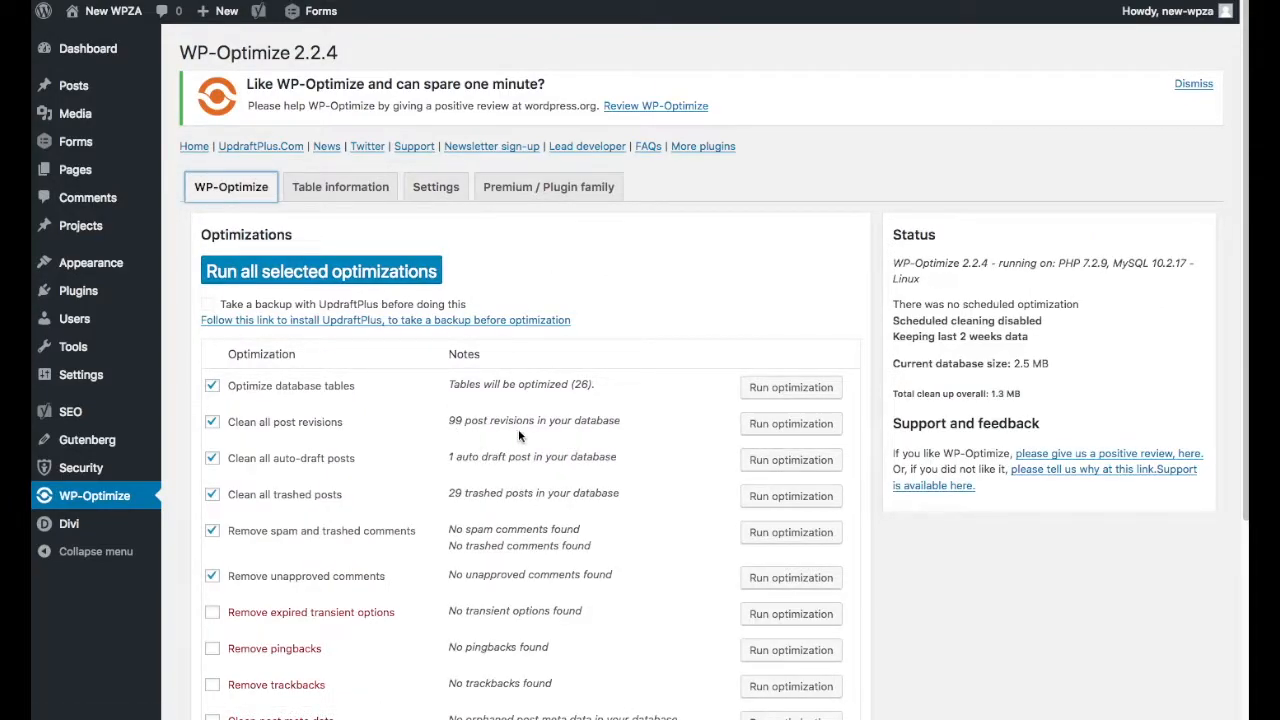
pyautogui.click(403, 285)
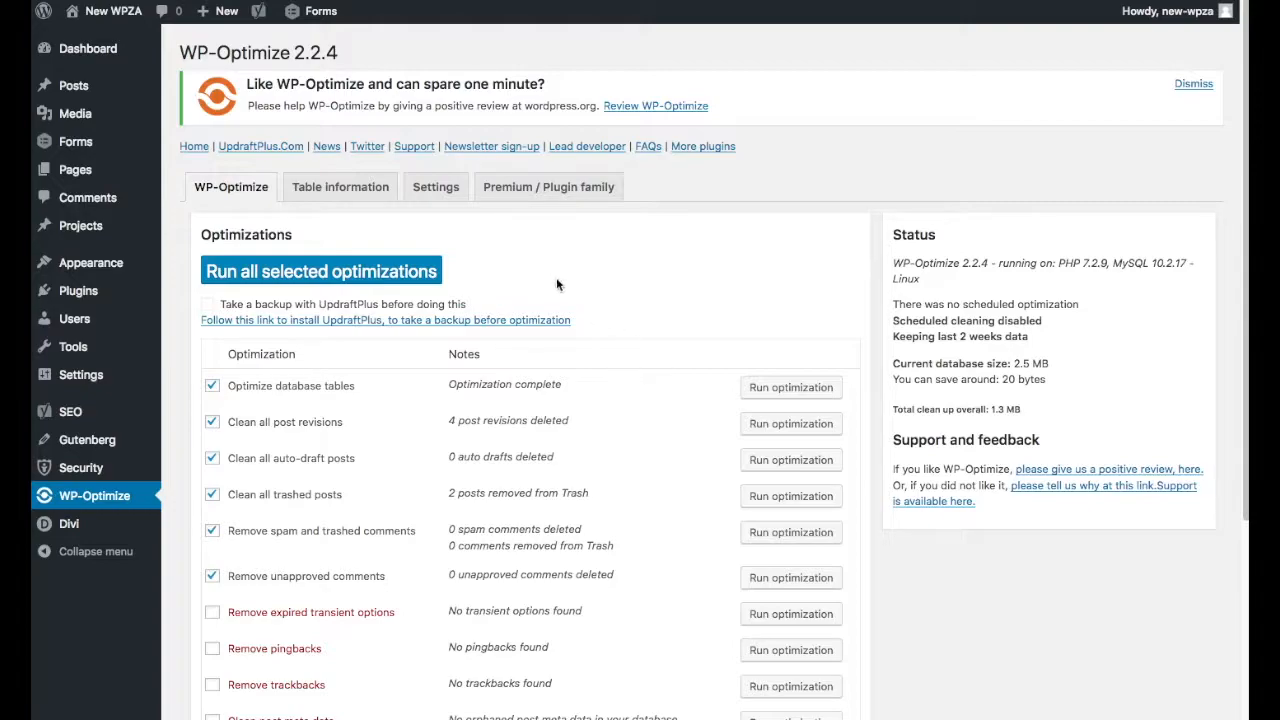
# Enable scheduled clean-up and optimization, set the schedule type to Daily, and view the other schedule choices.
pyautogui.click(421, 189)
pyautogui.scroll(-3, 540, 490)
pyautogui.click(210, 305)
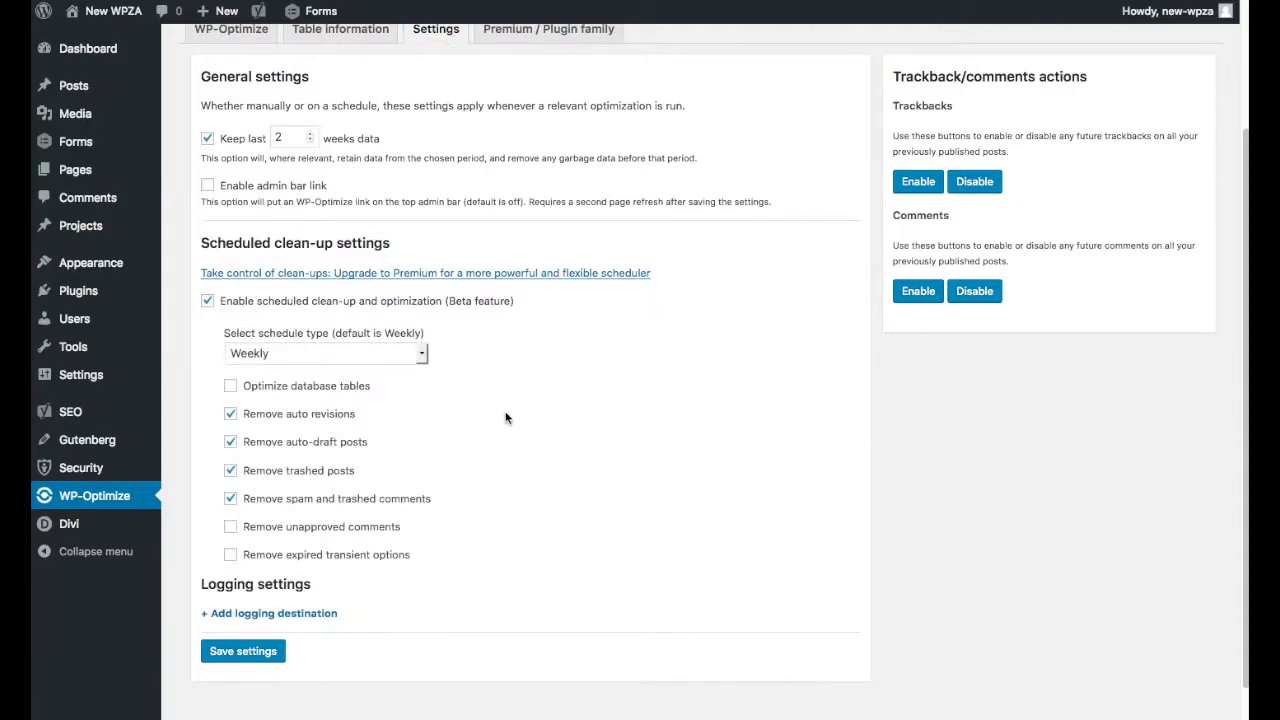
pyautogui.click(420, 357)
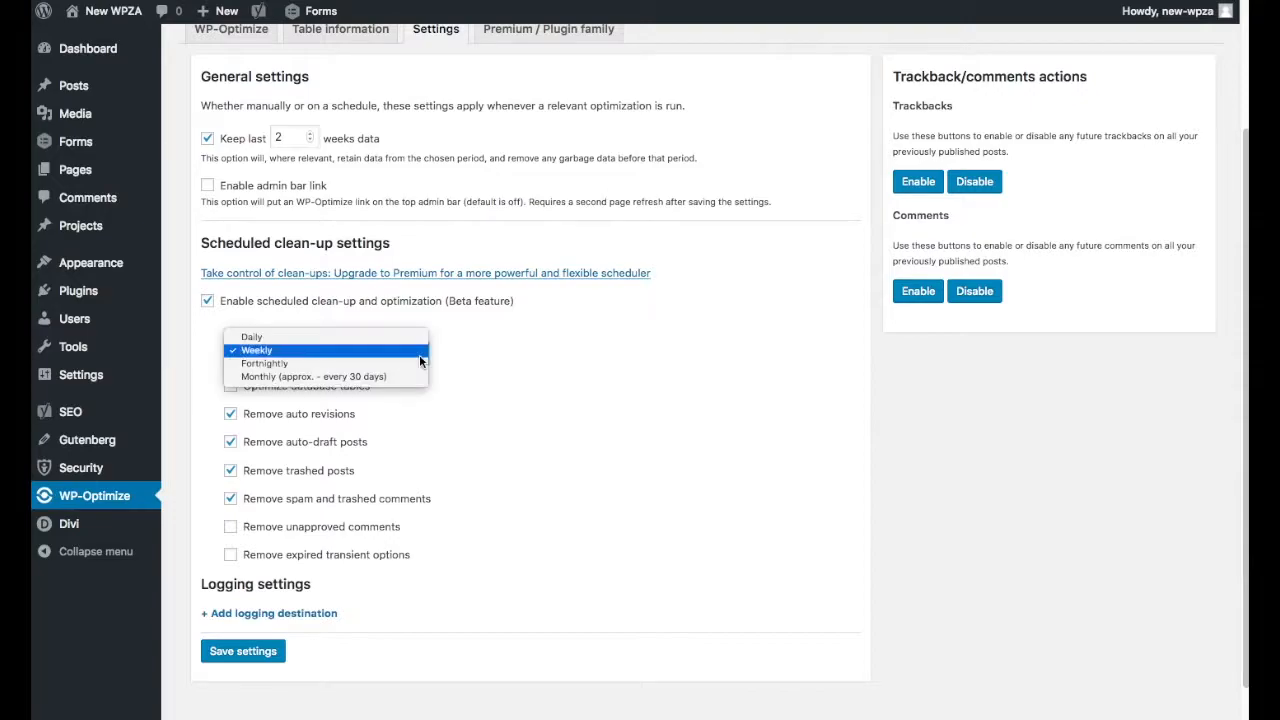
pyautogui.click(420, 337)
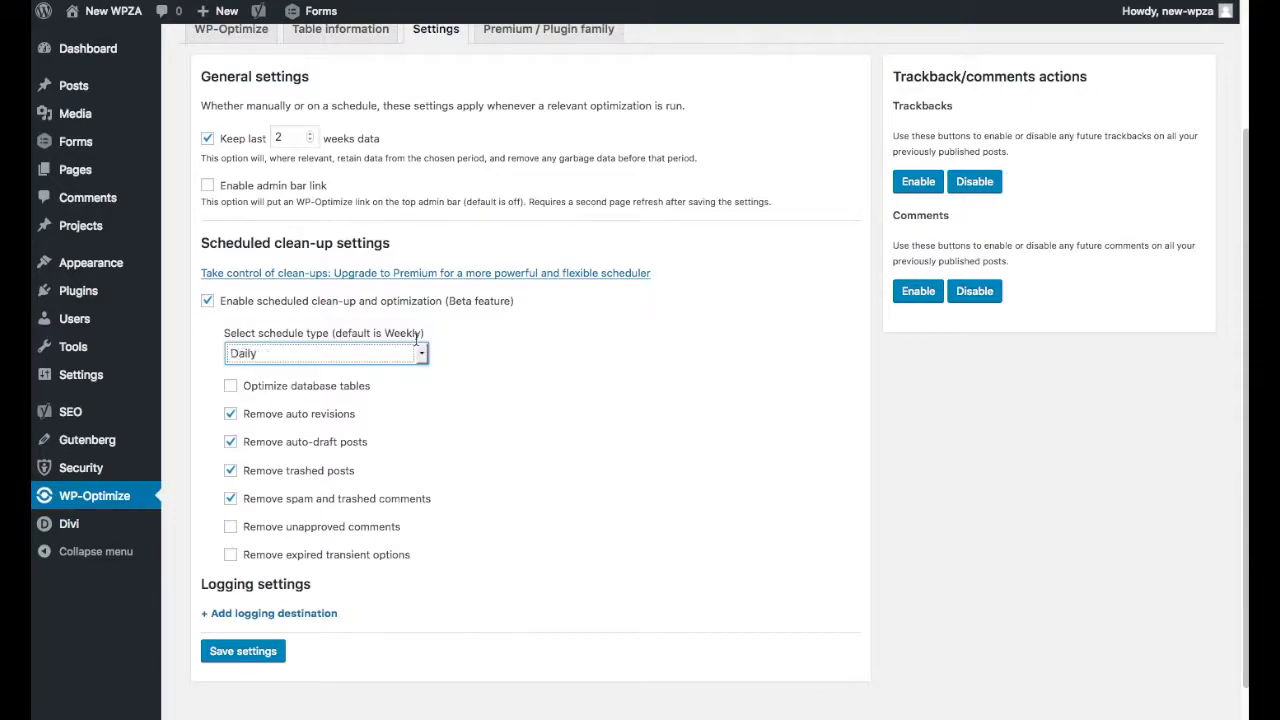
pyautogui.click(423, 350)
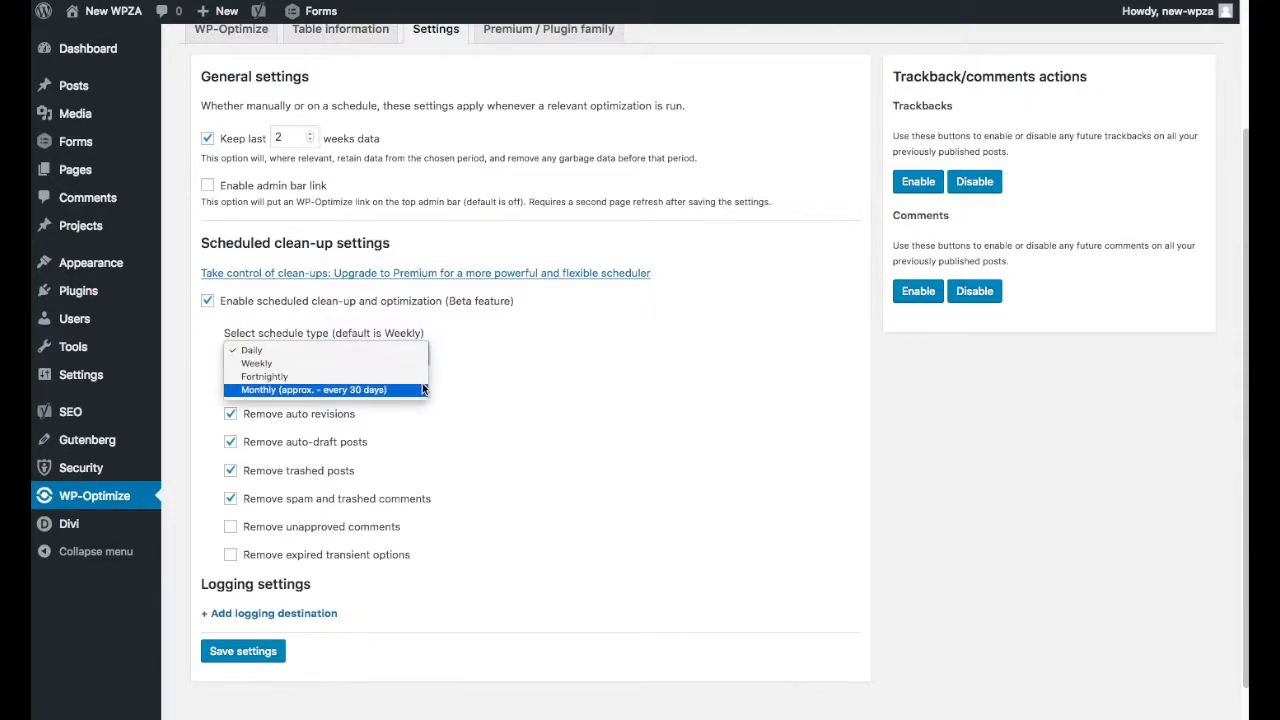
pyautogui.click(671, 432)
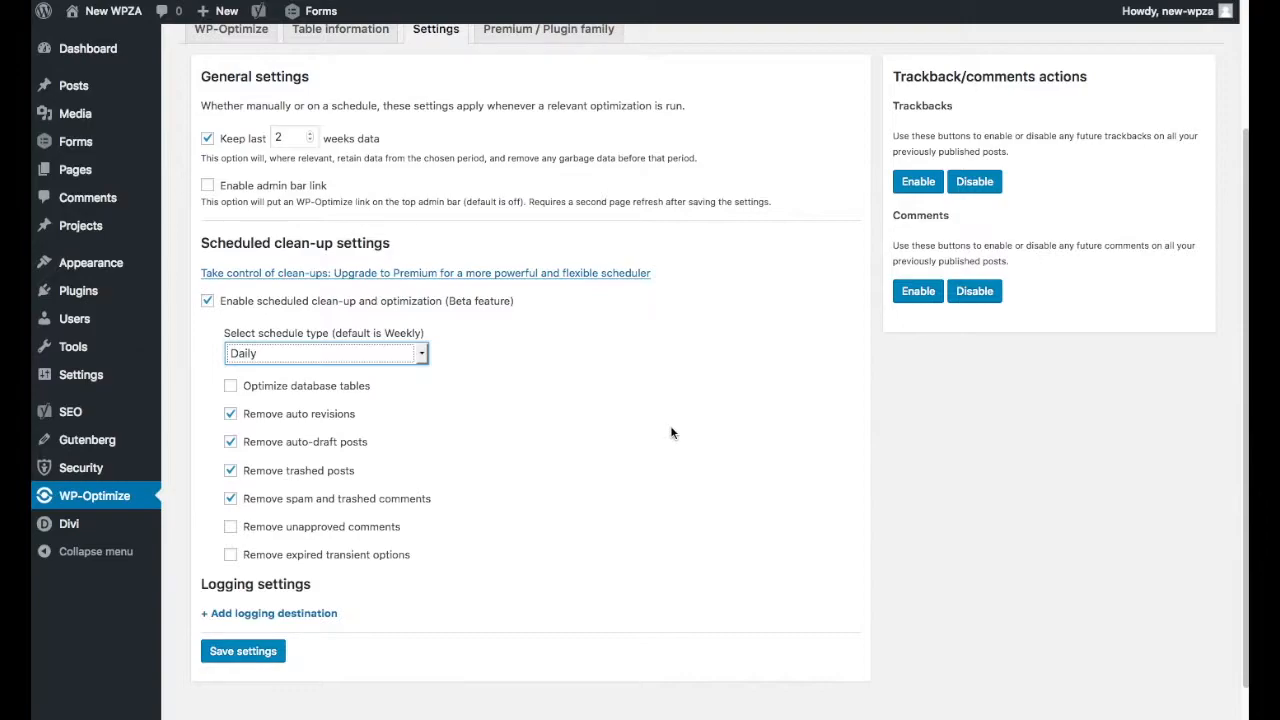
pyautogui.scroll(3, 746, 591)
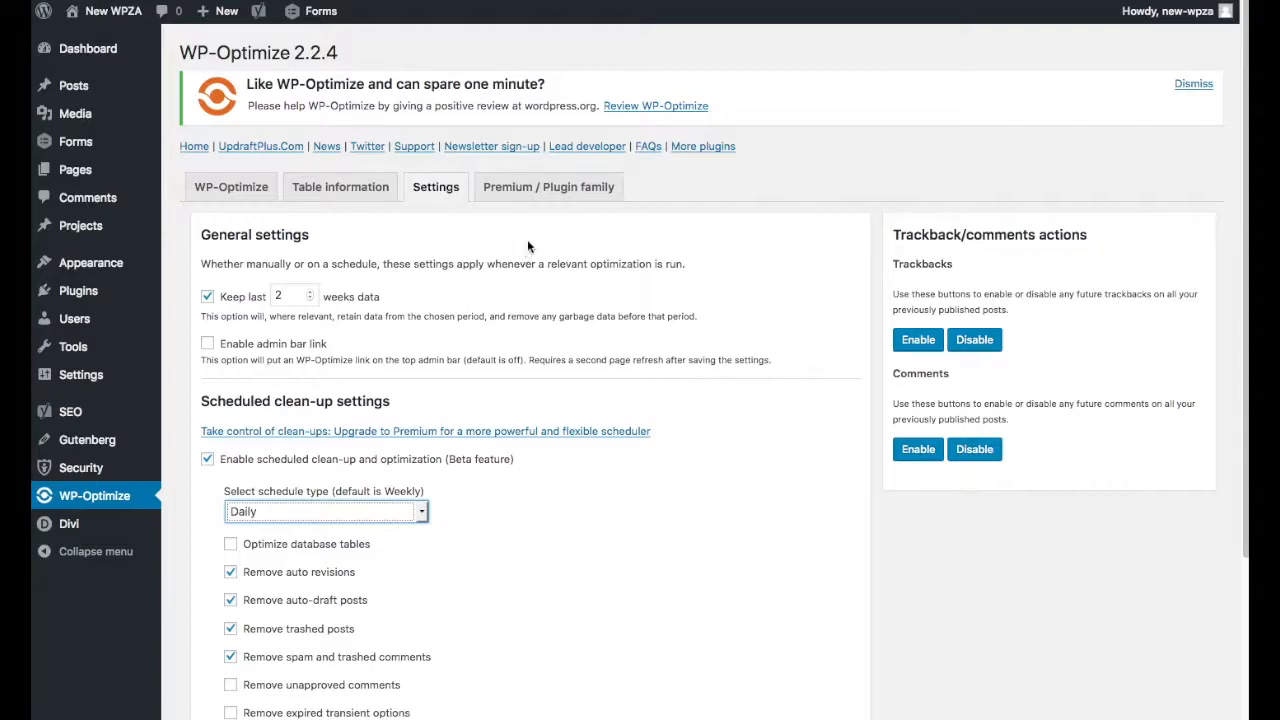
# Examine the WP-Optimize free and premium feature comparison and the related plugins, and return to the WordPress dashboard.
pyautogui.click(543, 188)
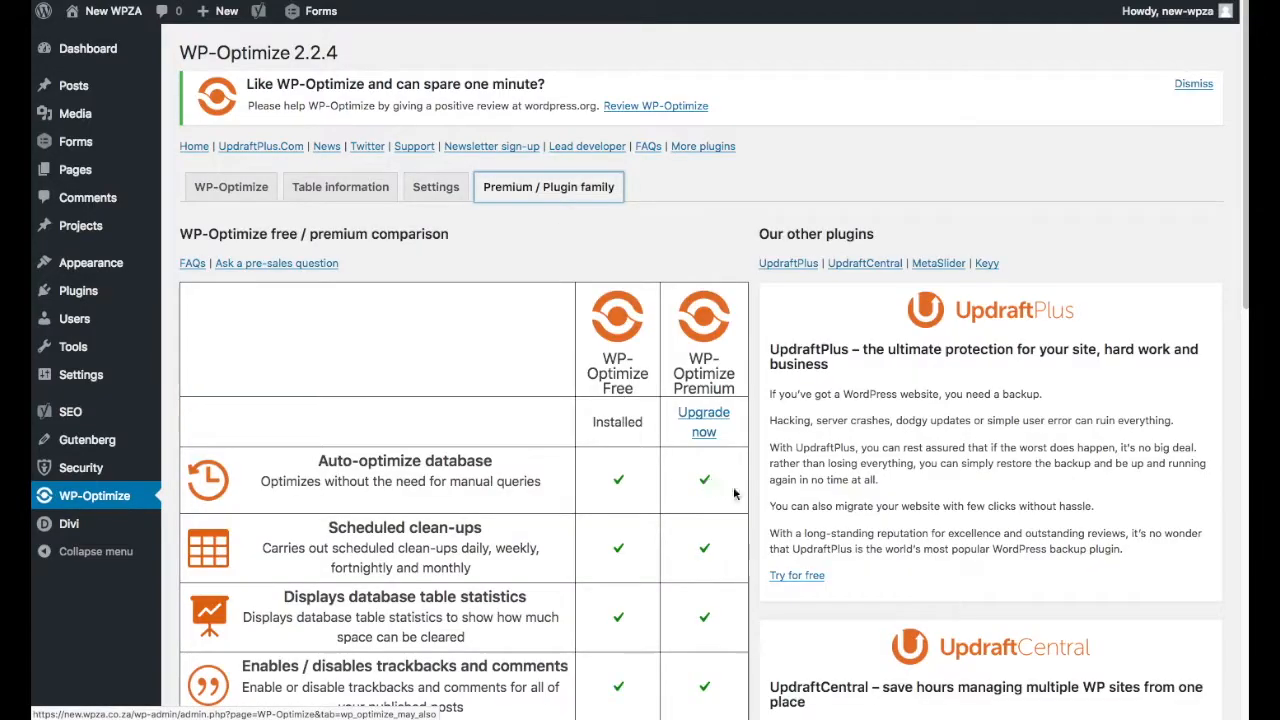
pyautogui.scroll(-5, 725, 491)
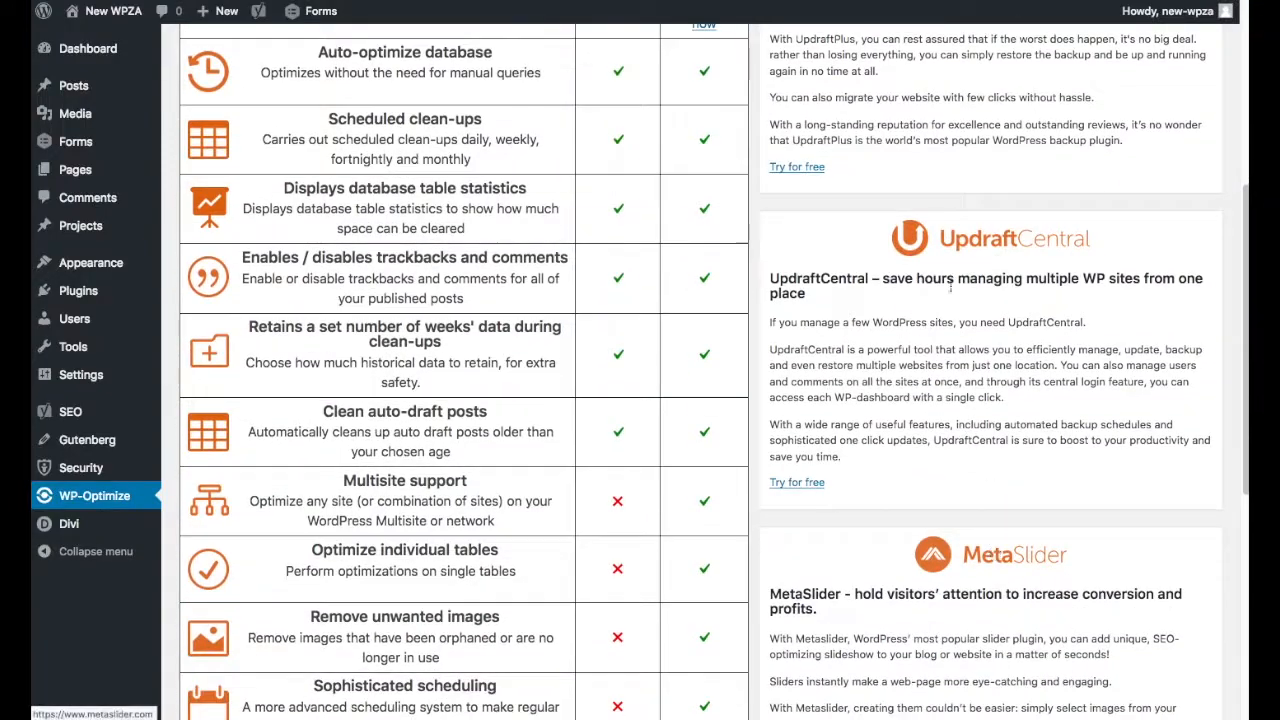
pyautogui.scroll(2, 975, 388)
pyautogui.scroll(-3, 1209, 631)
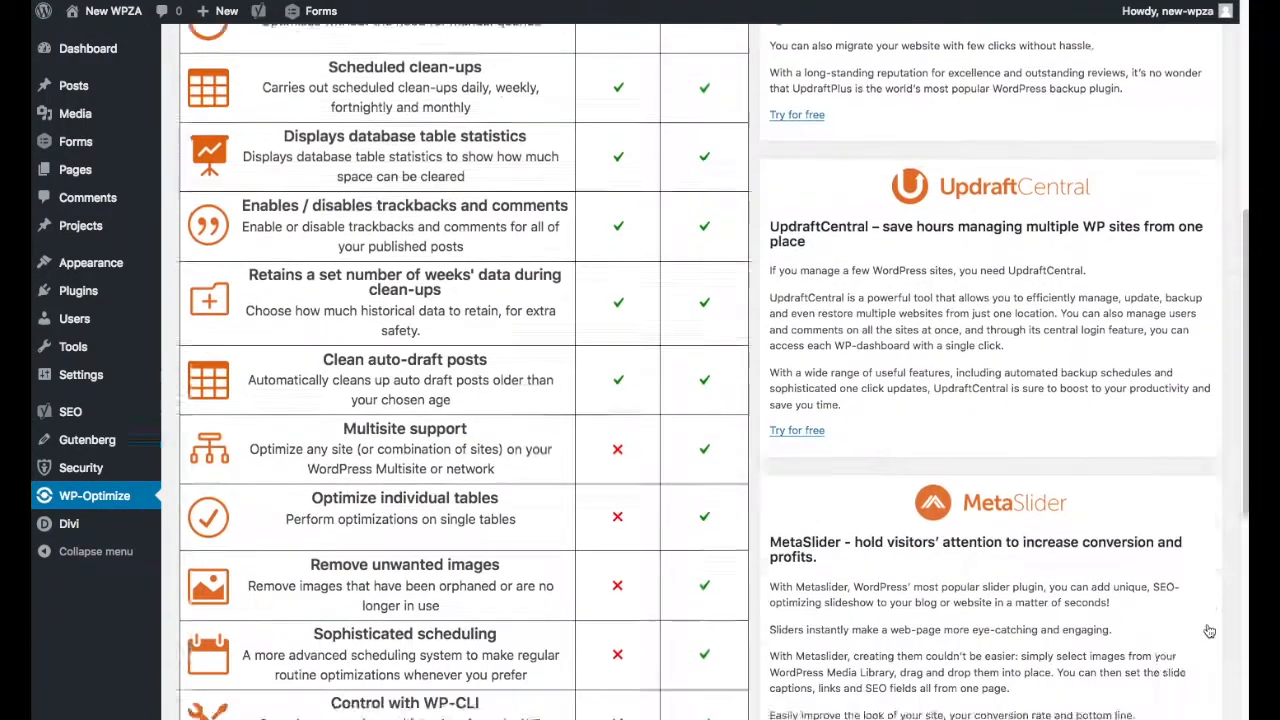
pyautogui.scroll(-2, 1209, 631)
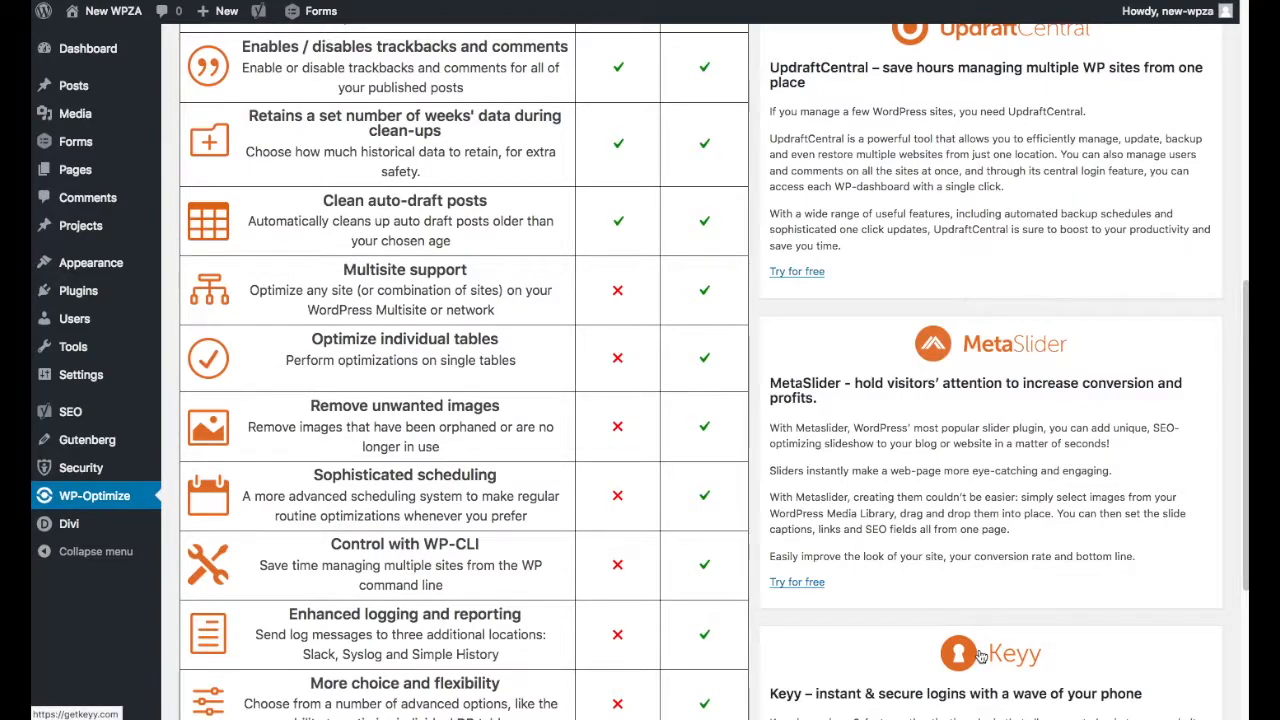
pyautogui.scroll(-1, 980, 655)
pyautogui.scroll(-1, 980, 655)
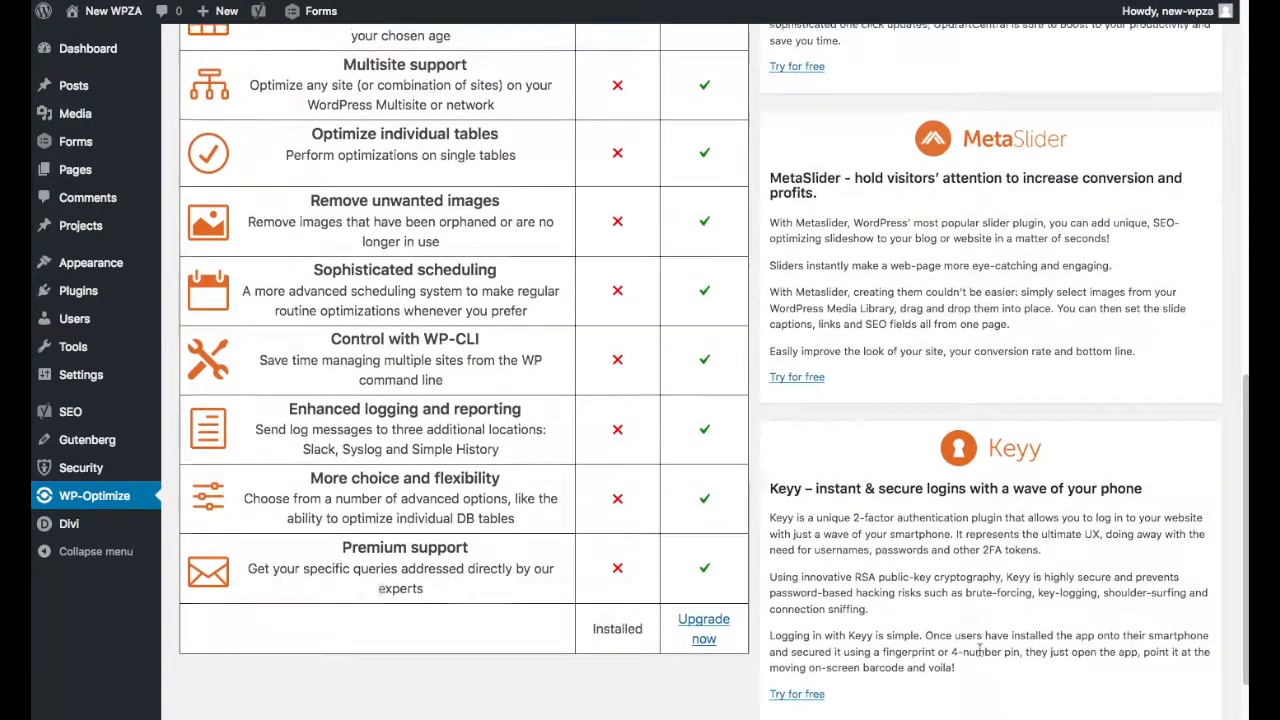
pyautogui.scroll(2, 979, 648)
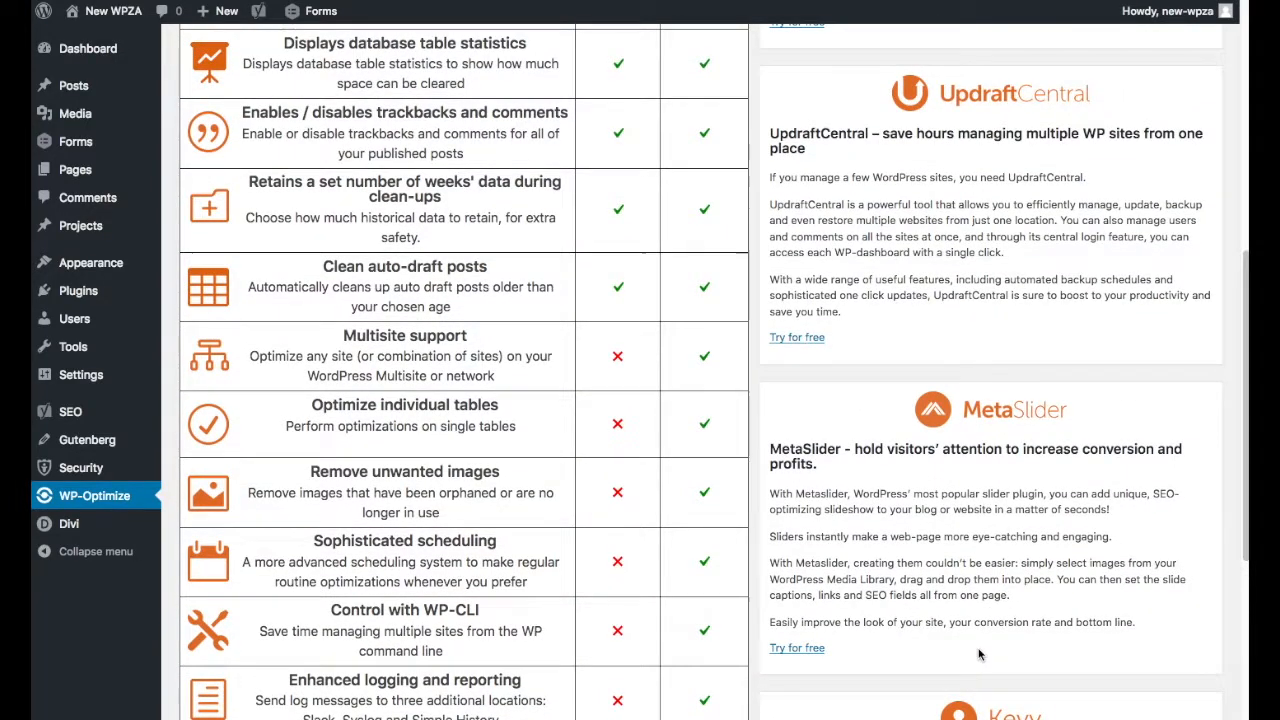
pyautogui.scroll(5, 979, 655)
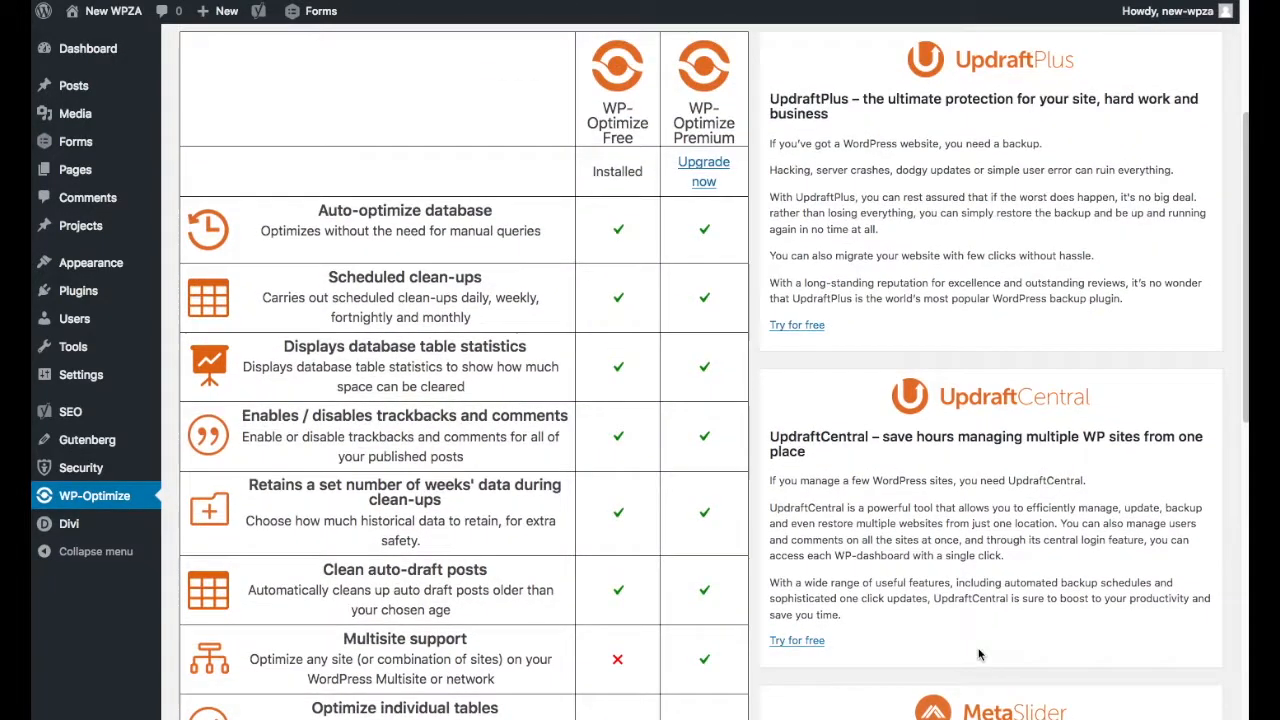
pyautogui.scroll(1, 979, 655)
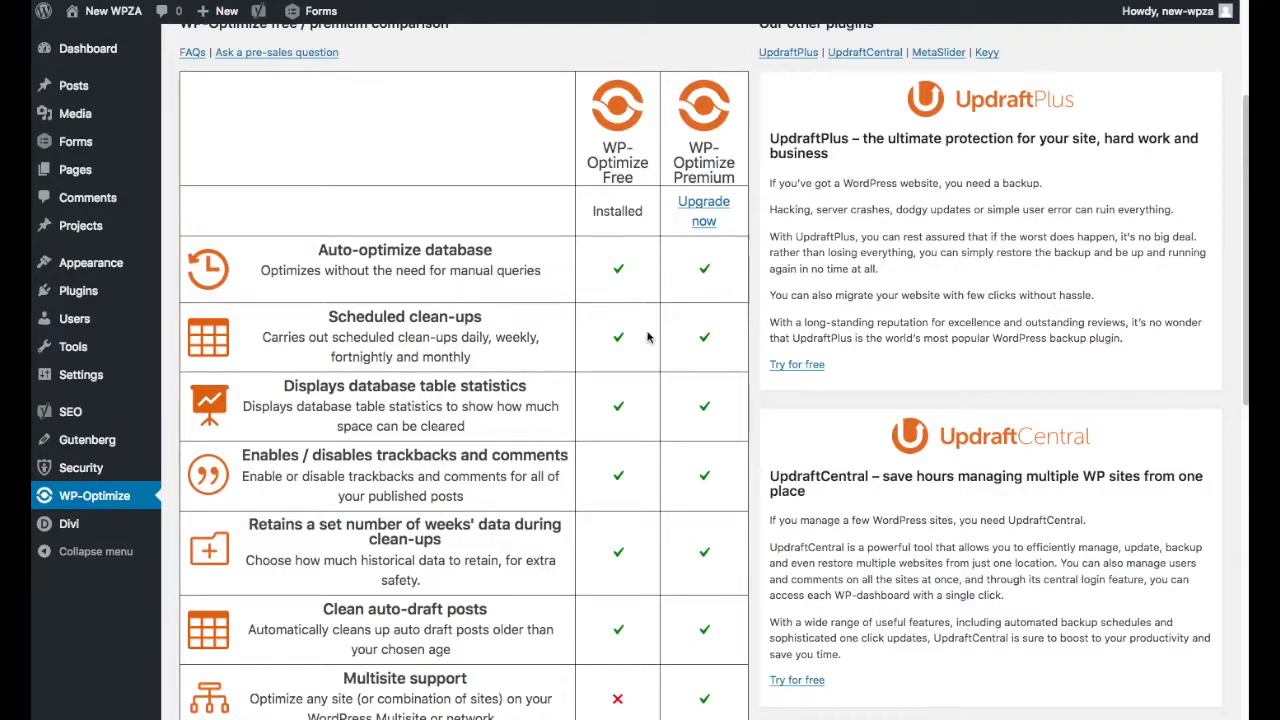
pyautogui.click(85, 52)
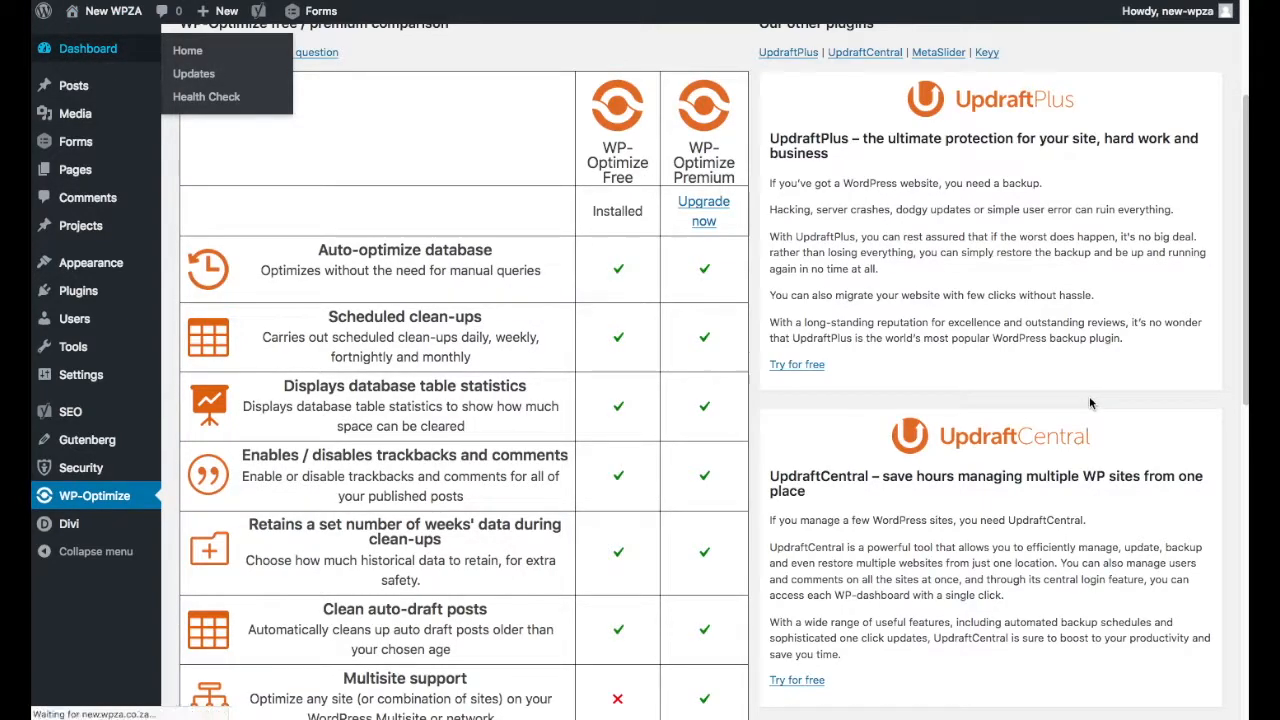